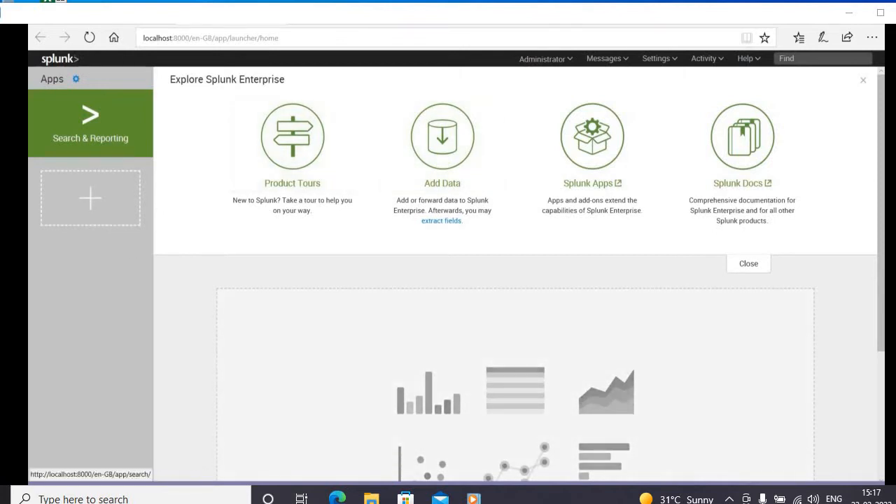
# Open the Search & Reporting app and look over the options for switching or managing apps.
pyautogui.click(91, 130)
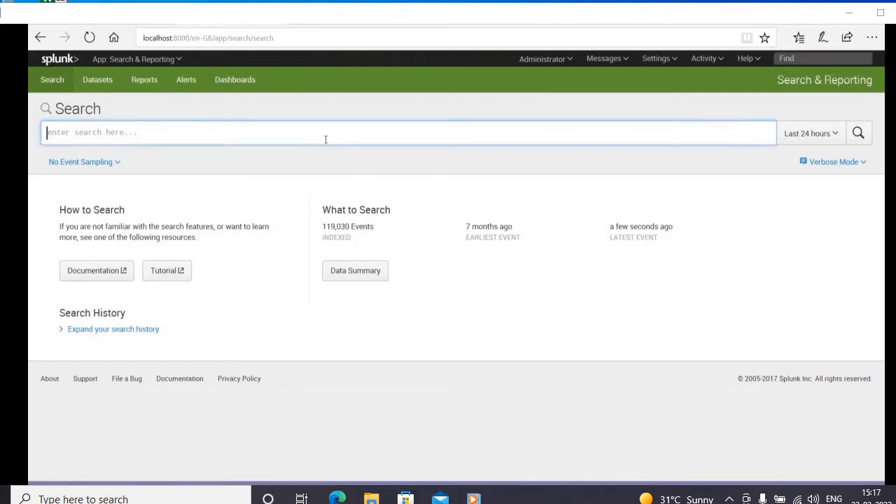
pyautogui.click(178, 62)
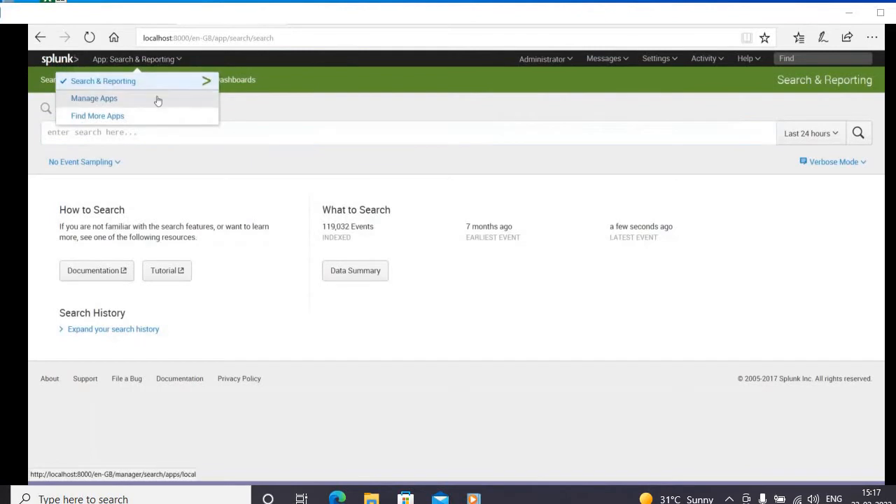
pyautogui.click(324, 102)
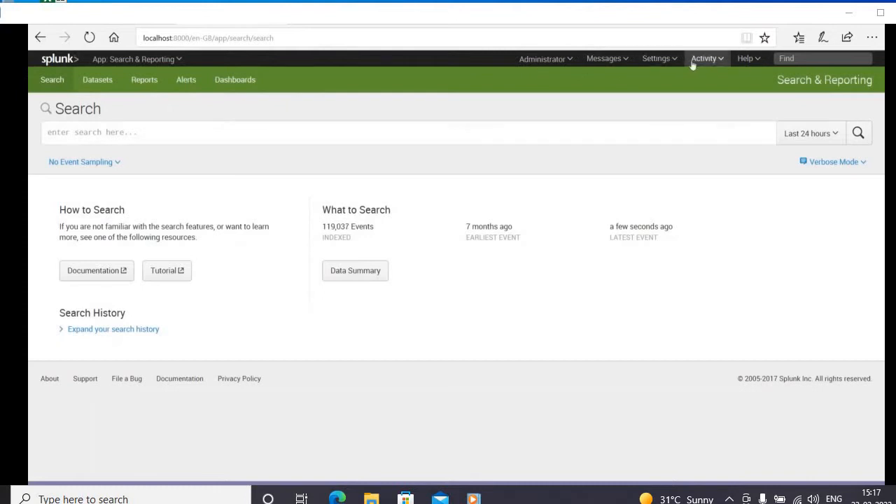
# Examine the Server controls page and the Licensing page, including its form for adding a new license.
pyautogui.click(670, 61)
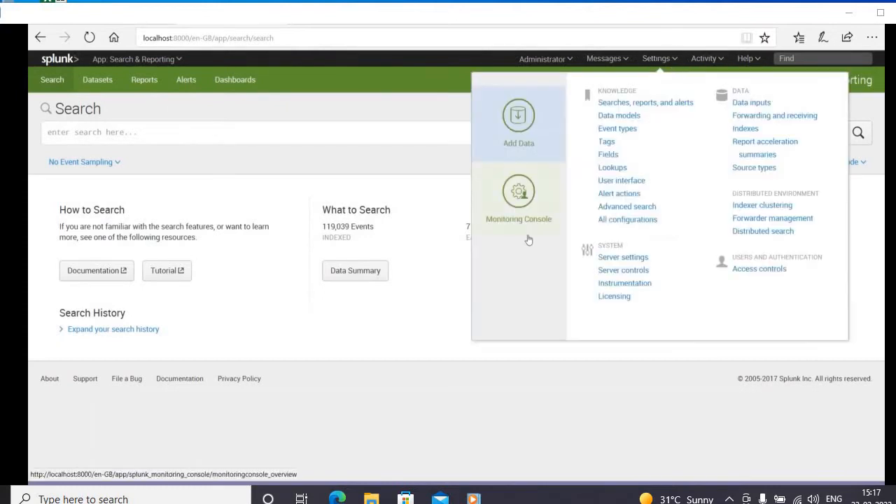
pyautogui.click(632, 277)
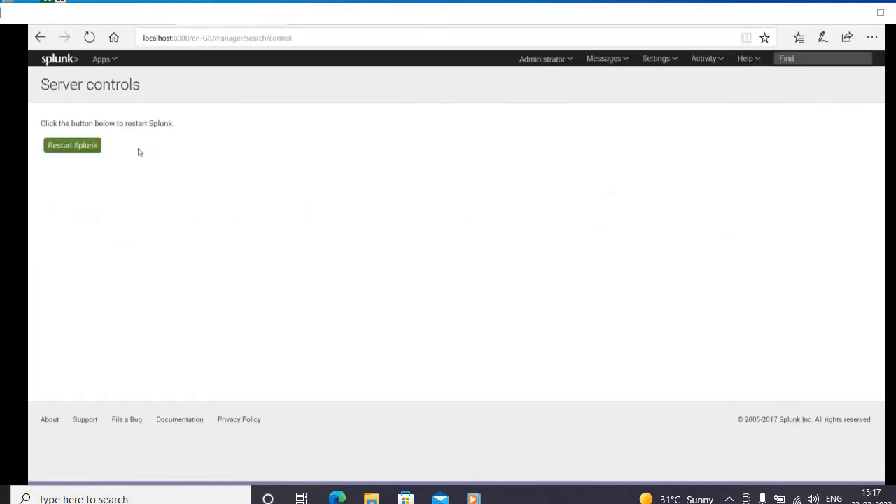
pyautogui.click(658, 58)
pyautogui.click(614, 296)
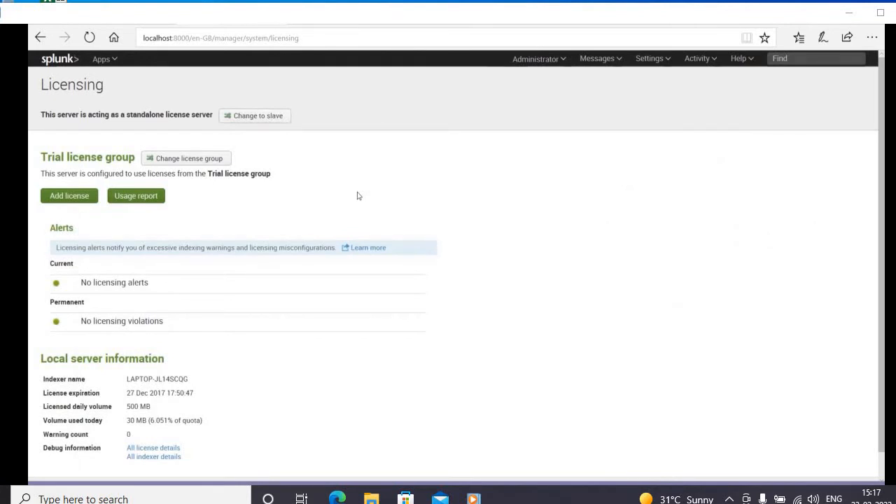
pyautogui.scroll(-1, 357, 196)
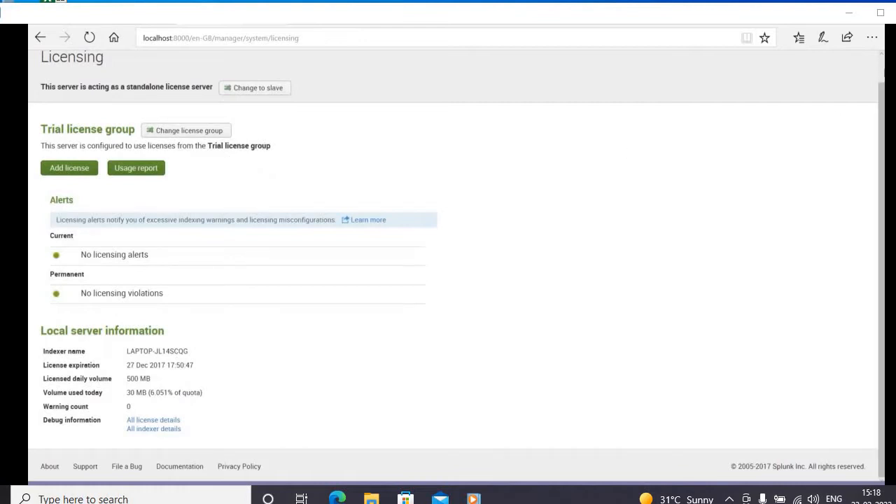
pyautogui.scroll(1, 883, 73)
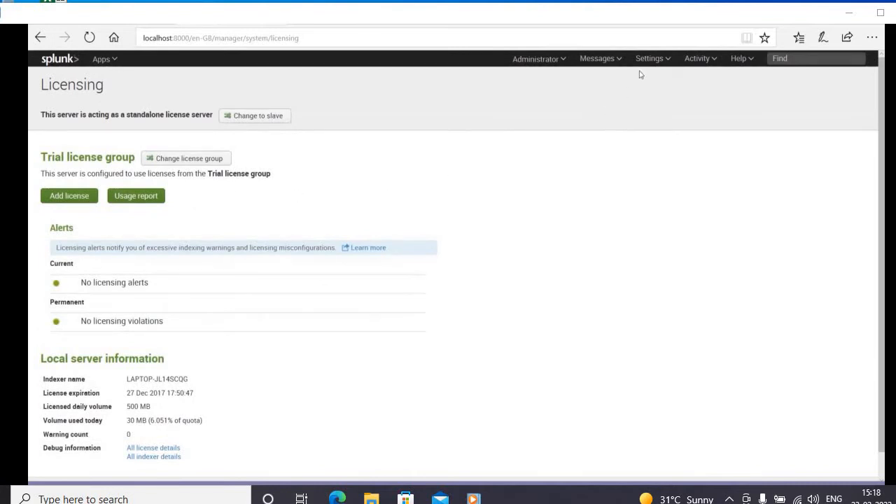
pyautogui.click(69, 197)
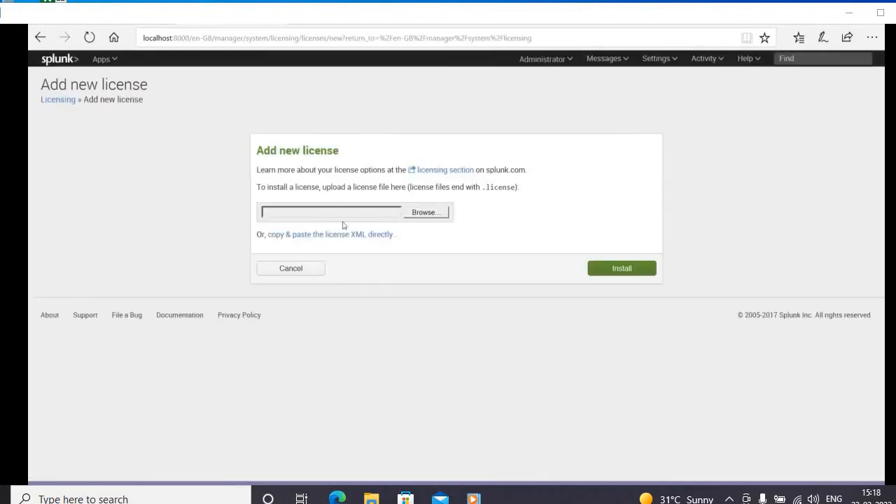
pyautogui.click(290, 267)
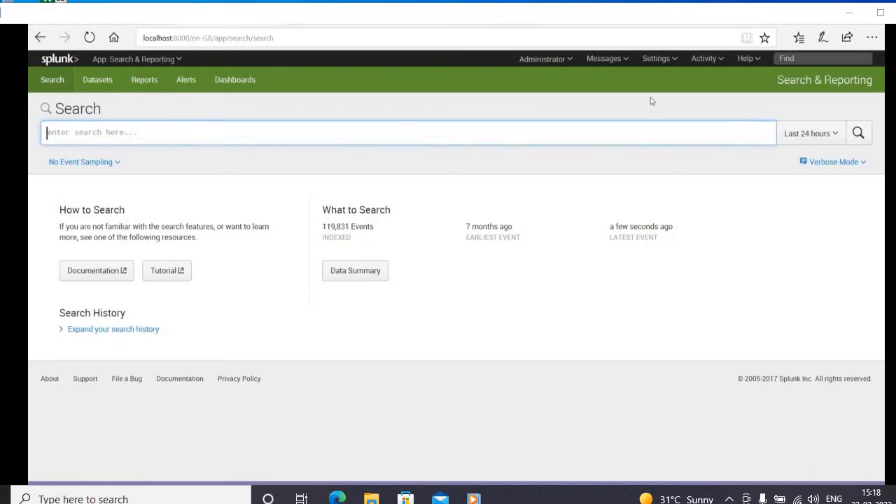
# Start adding data by uploading files from the computer.
pyautogui.click(668, 60)
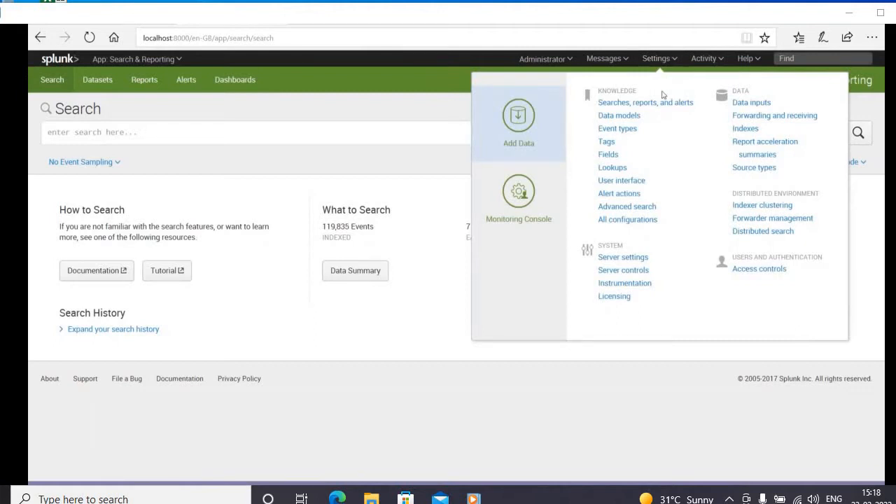
pyautogui.click(521, 124)
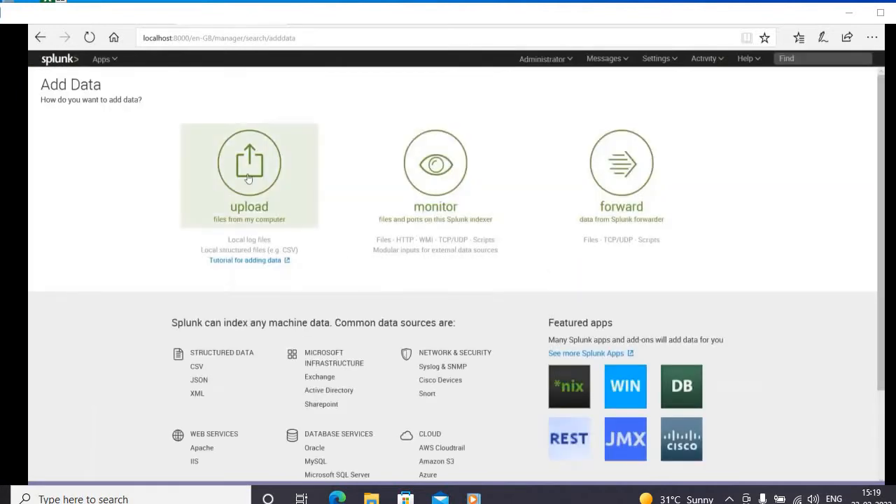
pyautogui.click(249, 178)
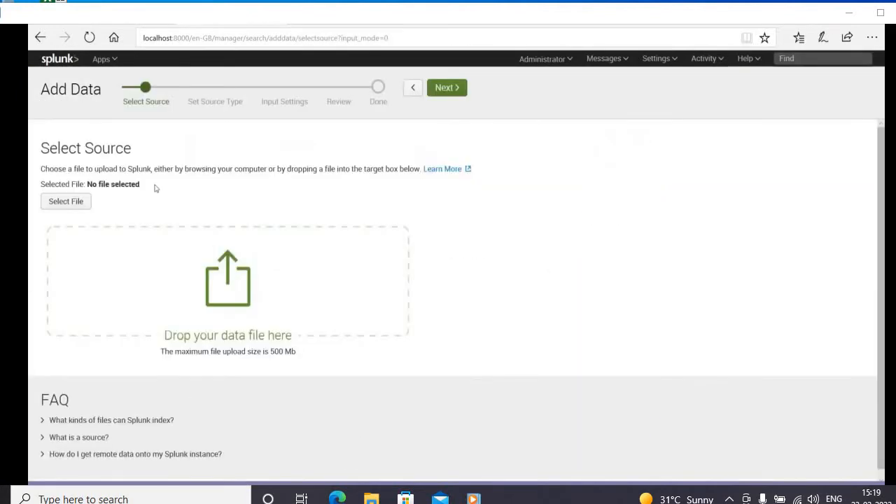
# Select the secure log file from the Desktop's mailsv folder as the source and continue to the source type settings.
pyautogui.click(77, 205)
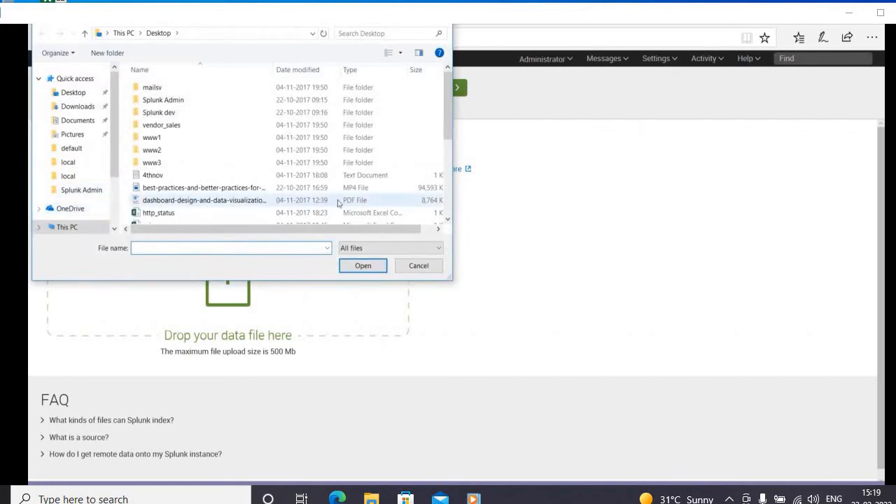
pyautogui.doubleClick(197, 93)
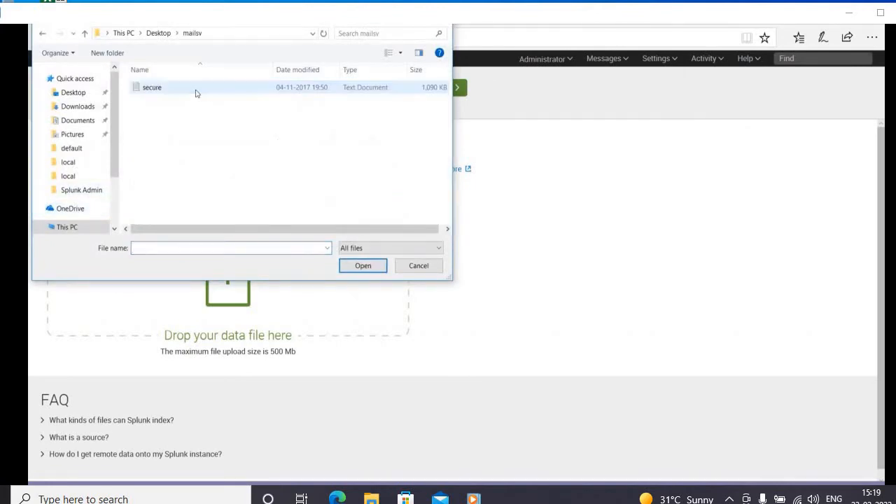
pyautogui.click(190, 92)
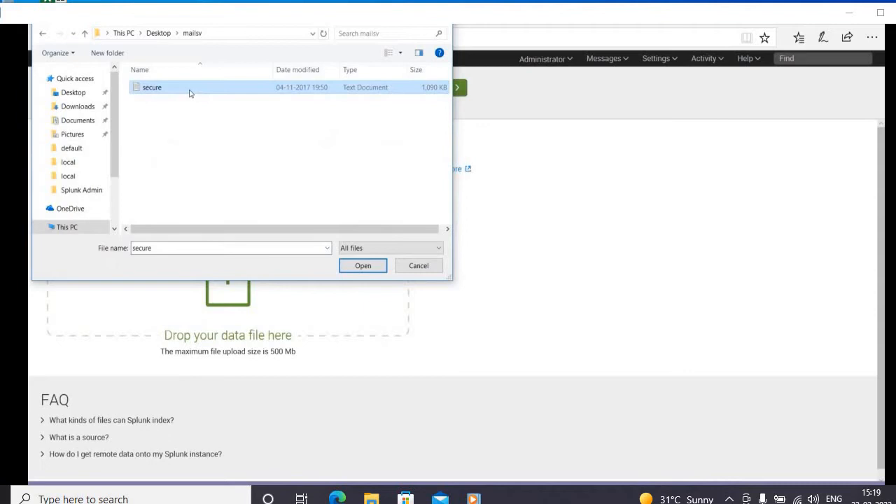
pyautogui.click(362, 266)
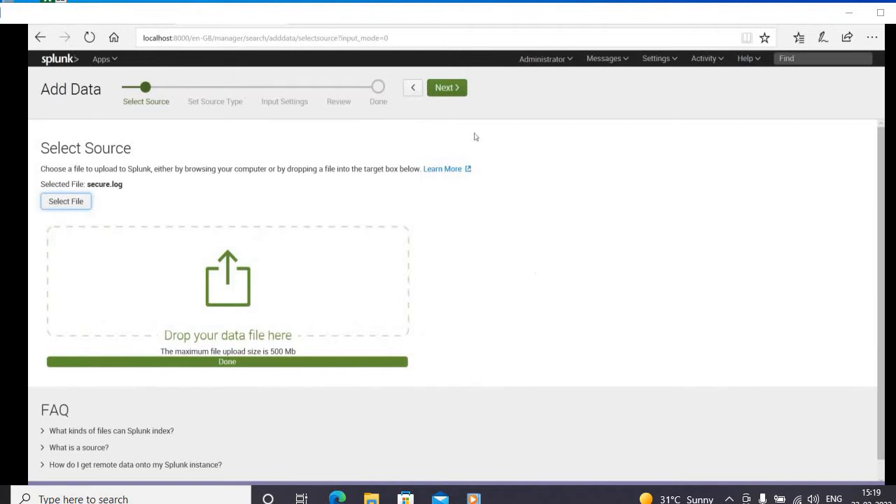
pyautogui.click(451, 92)
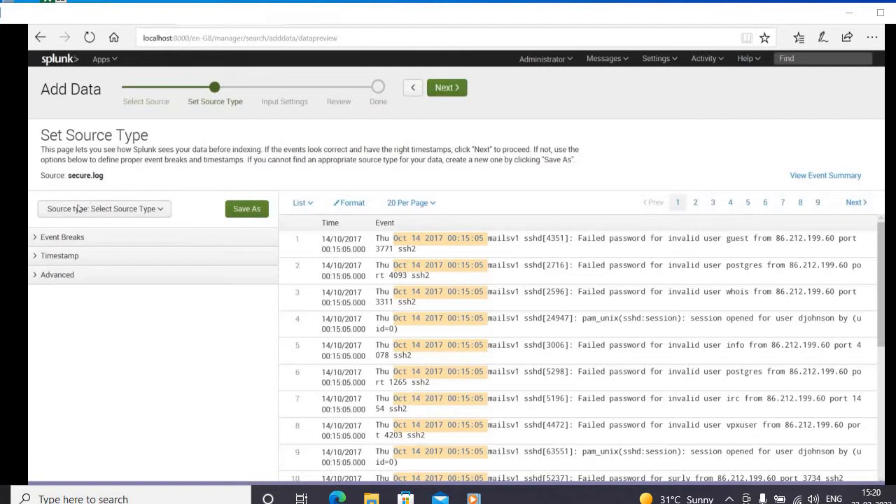
# Set the event break type for secure.log to Regex.
pyautogui.click(89, 241)
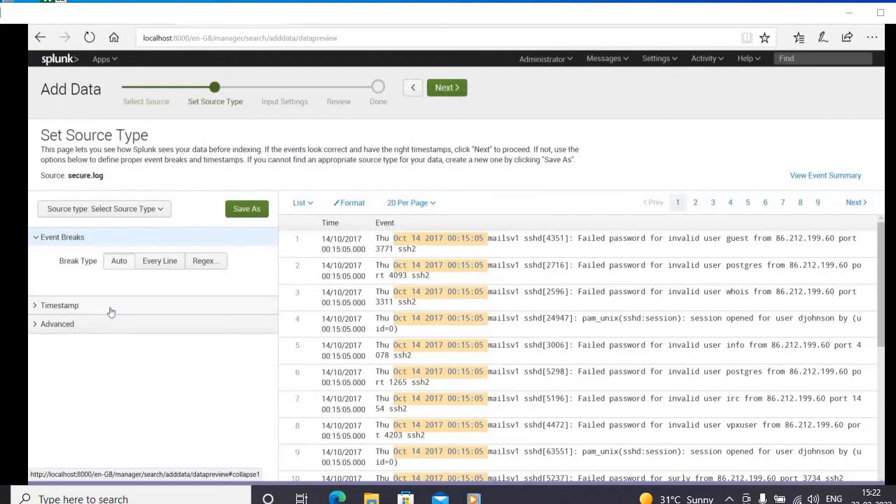
pyautogui.click(156, 265)
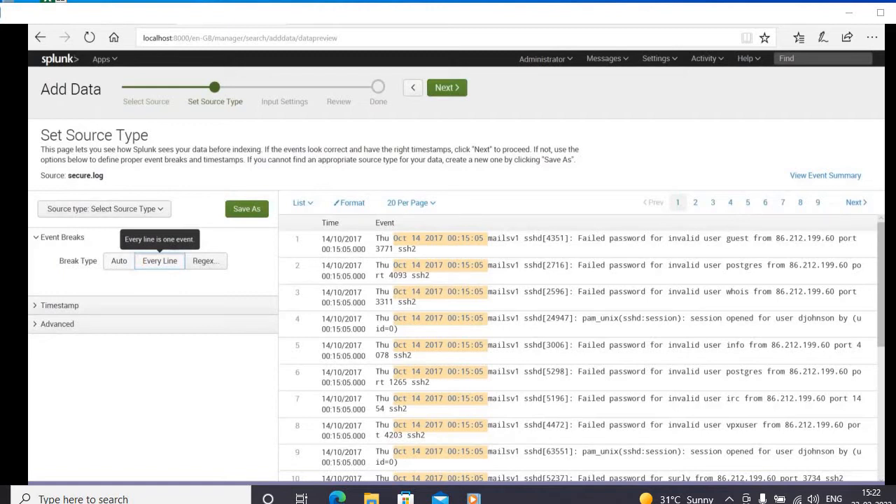
pyautogui.click(203, 260)
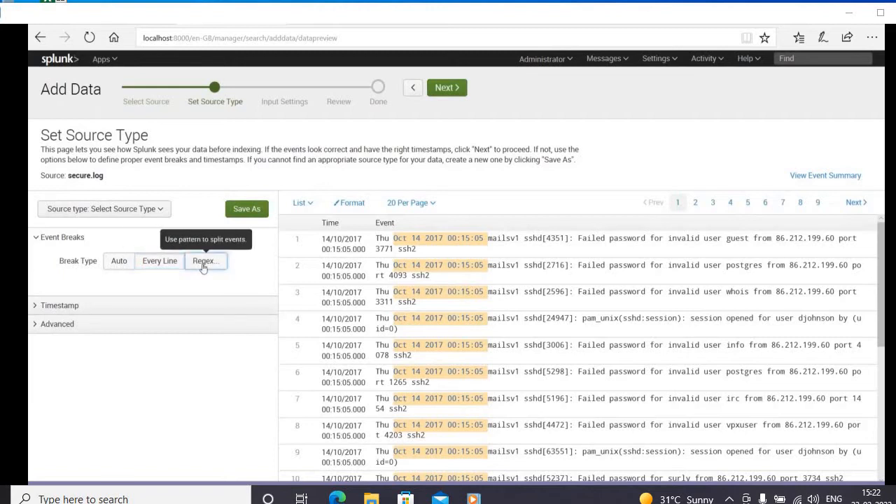
# Try the regex pattern \w(1-3) for splitting the events and apply it to the preview.
pyautogui.click(189, 293)
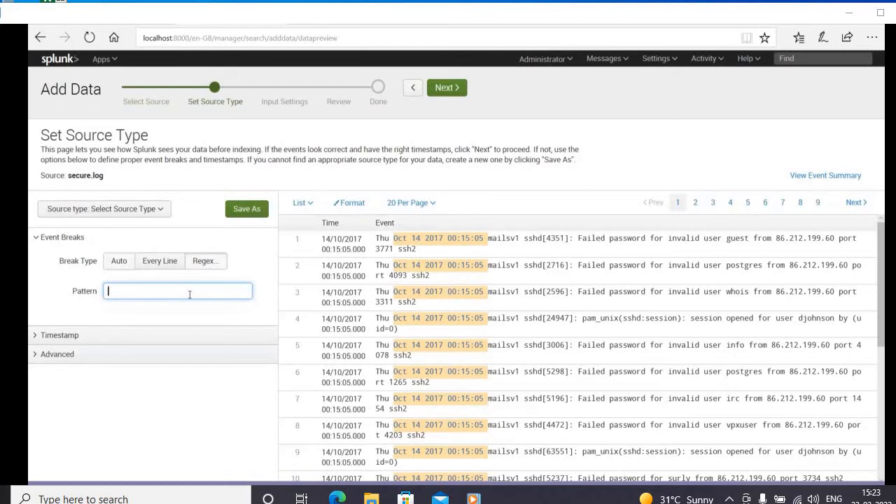
pyautogui.write('\\d')
pyautogui.press('BackSpace')
pyautogui.write('w')
pyautogui.write('+')
pyautogui.press('BackSpace')
pyautogui.write('(')
pyautogui.press('BackSpace')
pyautogui.write('(1-3)')
pyautogui.click(156, 313)
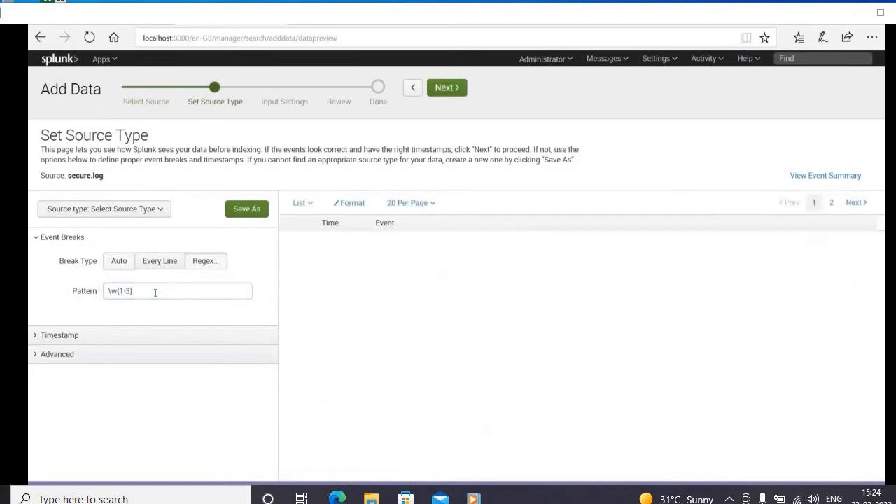
# Change the event break pattern to \w+\s\w+\s\d\d\s\d+\:\d+\:\d+\s and check the event preview.
pyautogui.click(154, 293)
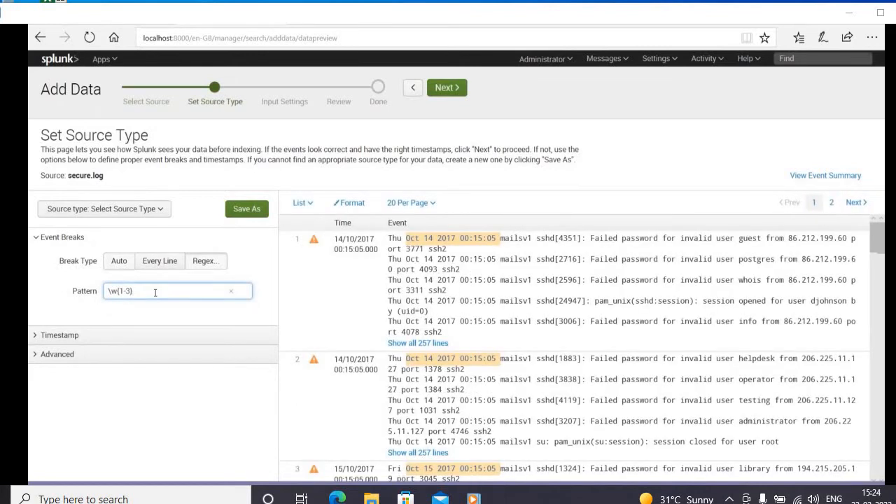
pyautogui.press('BackSpace')
pyautogui.press('BackSpace')
pyautogui.press('BackSpace')
pyautogui.press('BackSpace')
pyautogui.press('BackSpace')
pyautogui.write('=')
pyautogui.press('BackSpace')
pyautogui.write('+')
pyautogui.write('\\')
pyautogui.write('w+')
pyautogui.press('BackSpace')
pyautogui.press('BackSpace')
pyautogui.press('BackSpace')
pyautogui.write('\\s')
pyautogui.write('+')
pyautogui.press('BackSpace')
pyautogui.write('\\w+\\')
pyautogui.write('s\\d')
pyautogui.write('\\d')
pyautogui.write('\\s\\d+\\:\\')
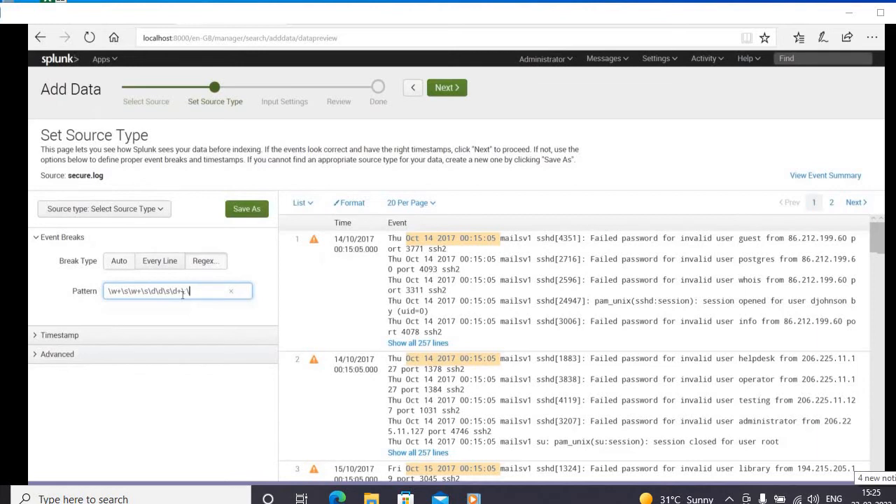
pyautogui.write('d+\\')
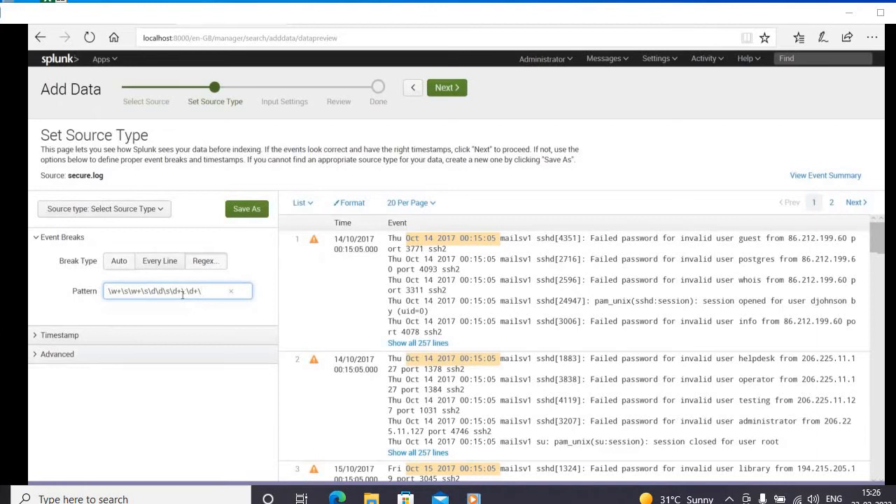
pyautogui.write(':\\d+\\s')
pyautogui.click(198, 312)
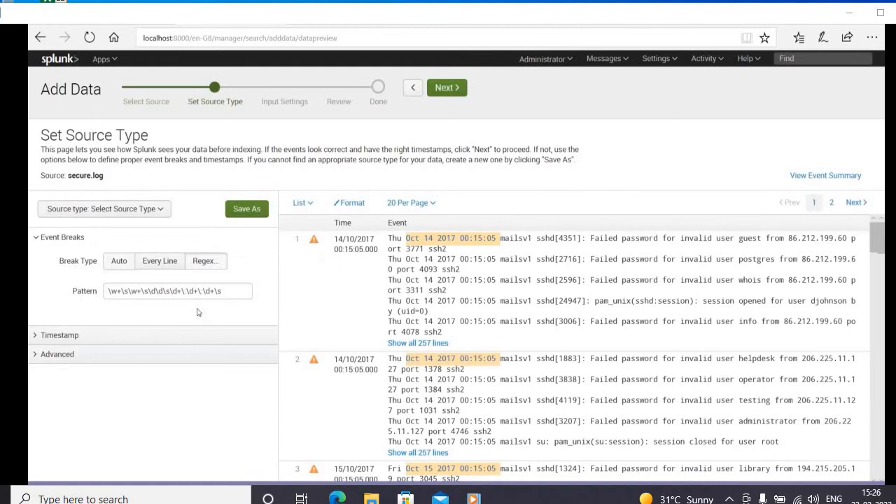
pyautogui.moveTo(316, 240)
# Correct the date part of the event break pattern so it reads \w+\s\w+\s\d+\s\d+\s\d+\:\d+\:\d+\s.
pyautogui.click(165, 290)
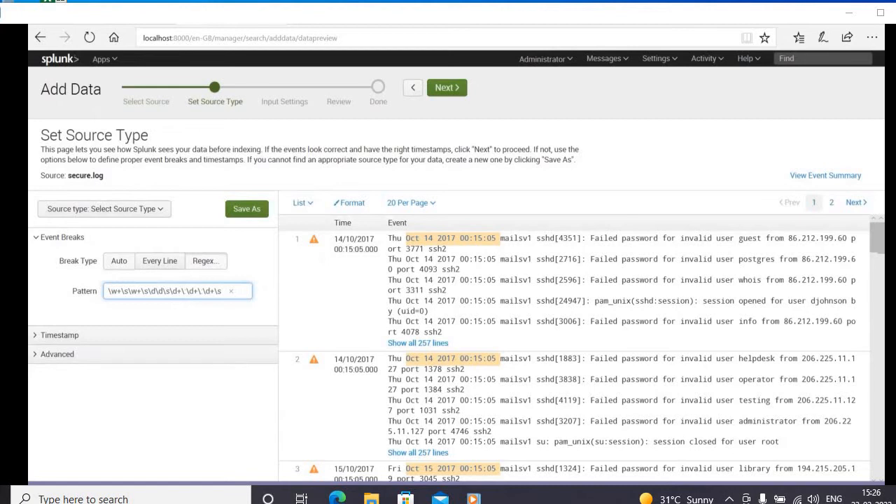
pyautogui.press('BackSpace')
pyautogui.press('BackSpace')
pyautogui.write('+')
pyautogui.write('\\d+\\s')
pyautogui.write('\\d+\\s')
pyautogui.click(180, 308)
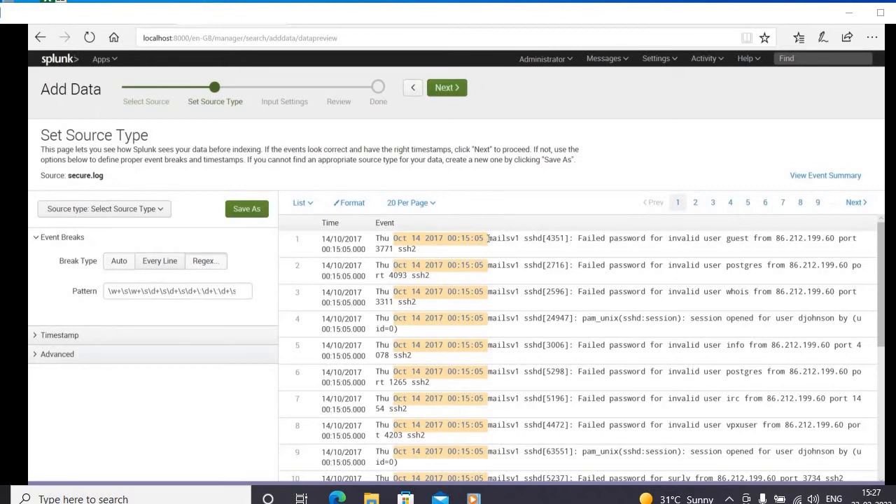
# Set the timestamp format to %a %b %d %Y %H:%M:%S and the timestamp prefix to ^.
pyautogui.click(161, 338)
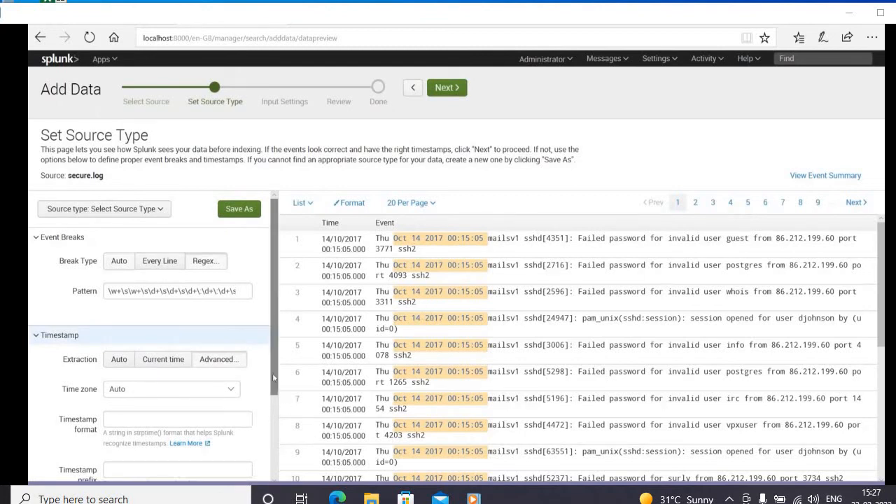
pyautogui.moveTo(273, 377); pyautogui.dragTo(271, 439)
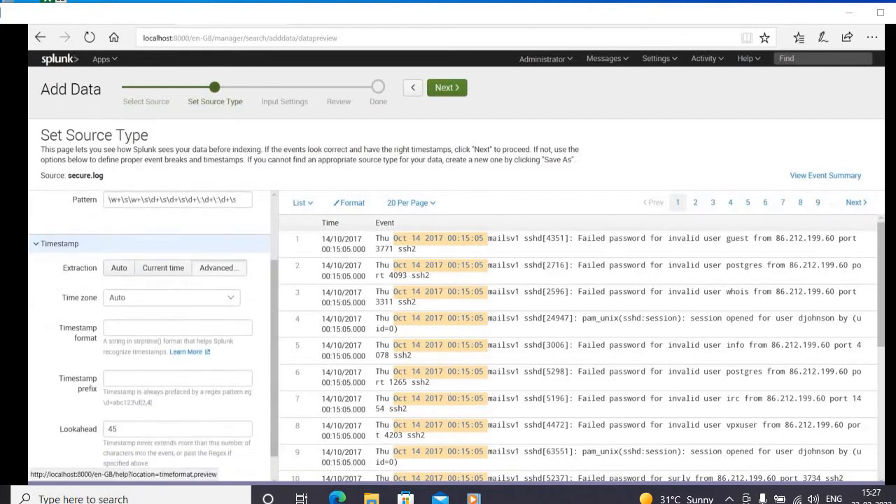
pyautogui.click(197, 329)
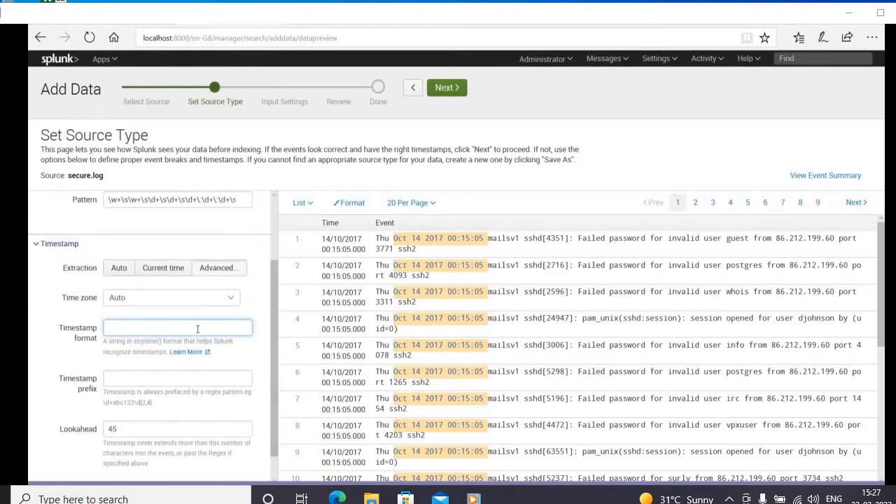
pyautogui.write('%b')
pyautogui.press('BackSpace')
pyautogui.write('a %b %d %Y')
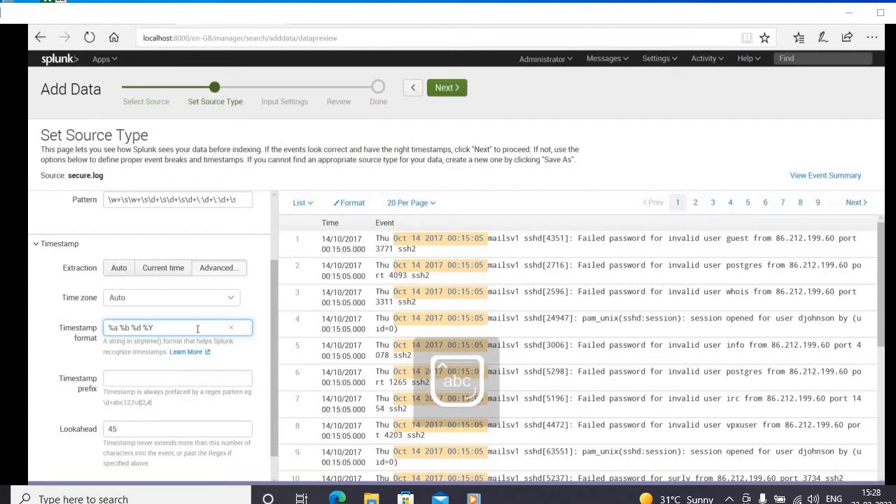
pyautogui.write(' %H:')
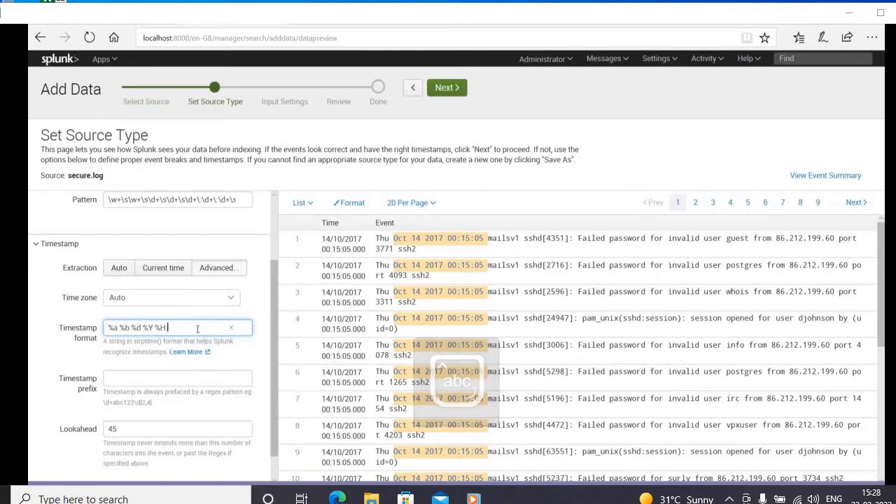
pyautogui.write('%M:')
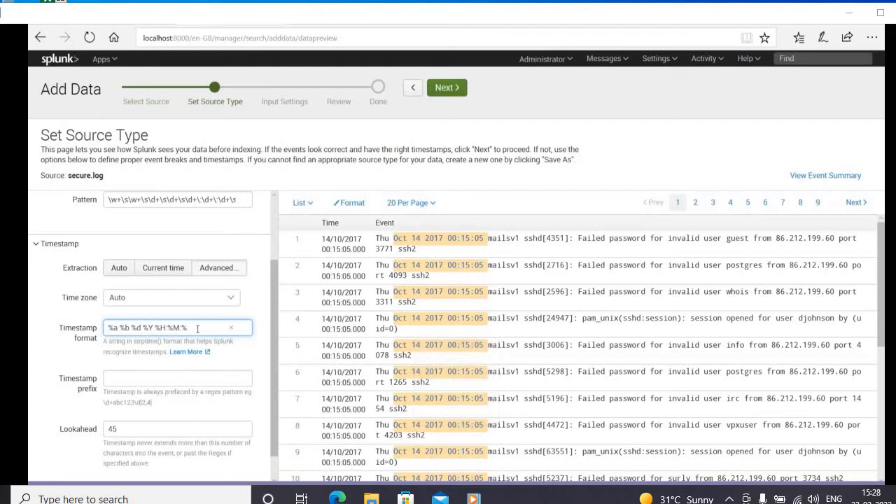
pyautogui.write('%S')
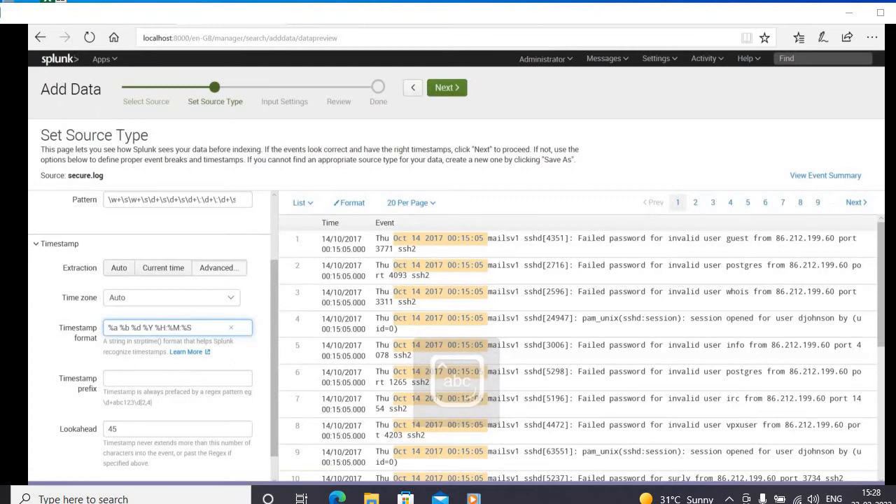
pyautogui.click(159, 376)
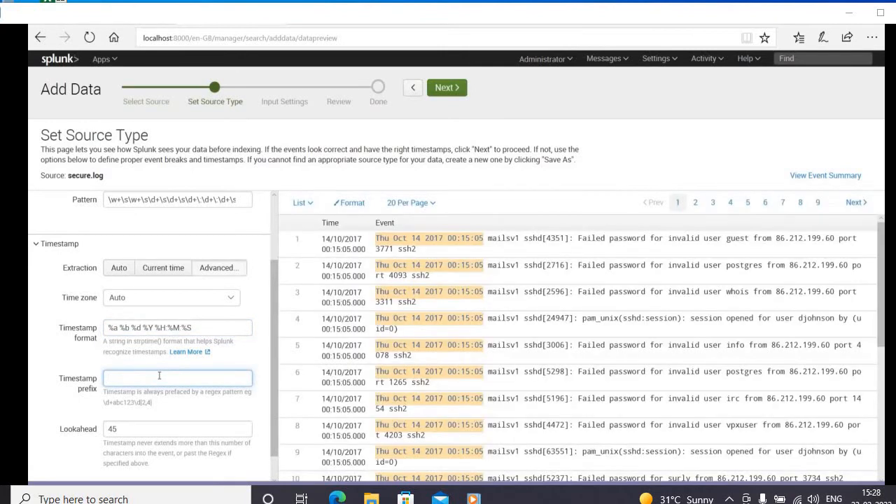
pyautogui.write('^')
# Open the timestamp format documentation and examine the enhanced strptime() codes and format expression examples.
pyautogui.click(187, 354)
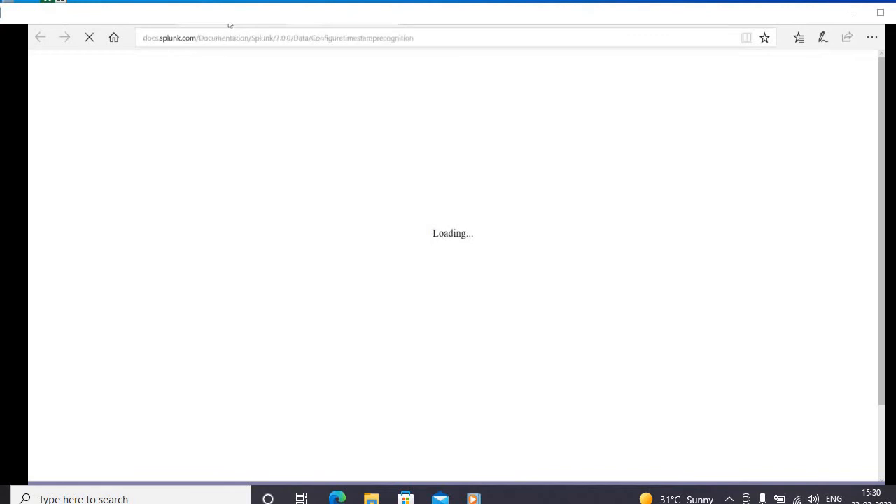
pyautogui.moveTo(230, 25)
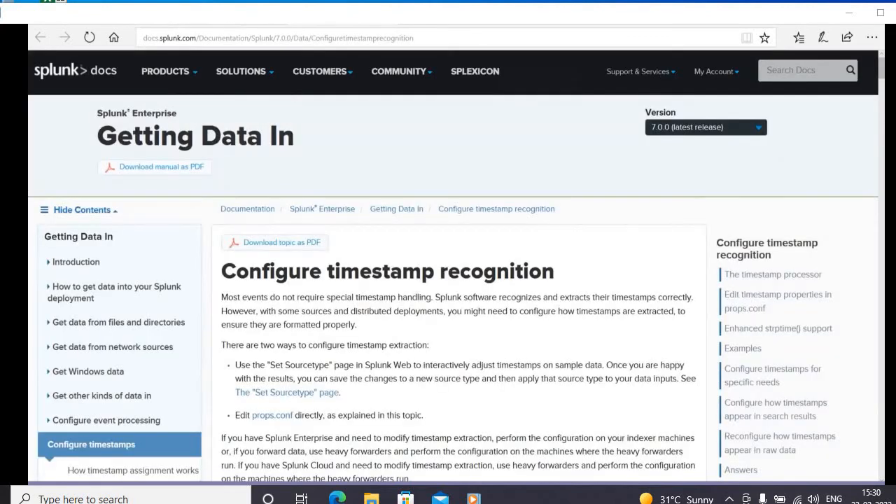
pyautogui.scroll(-1, 458, 287)
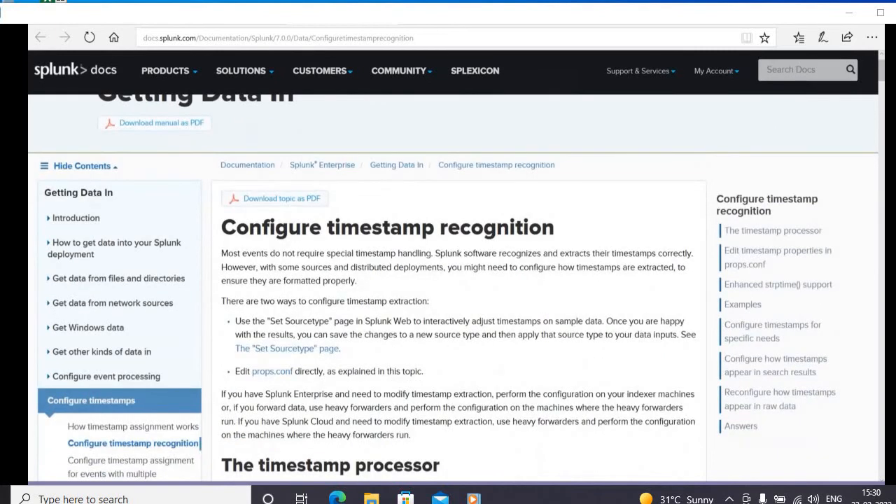
pyautogui.scroll(-5, 459, 287)
pyautogui.scroll(-7, 458, 301)
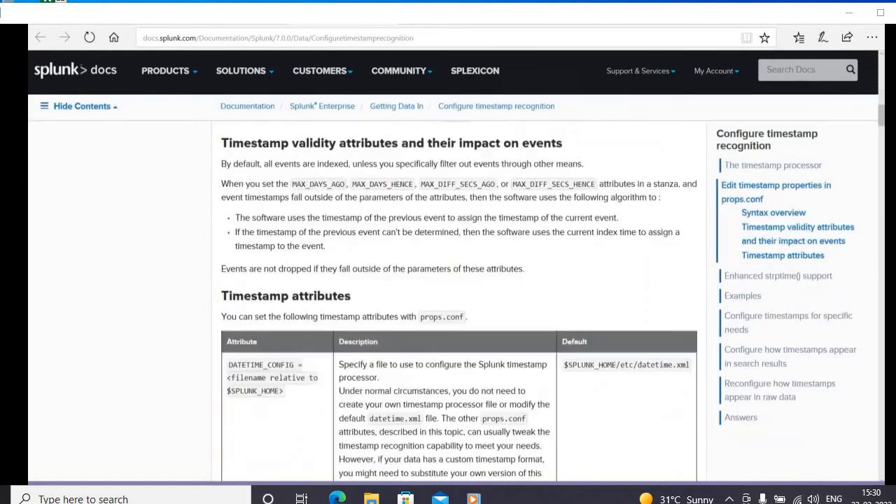
pyautogui.scroll(-3, 459, 301)
pyautogui.scroll(-10, 459, 301)
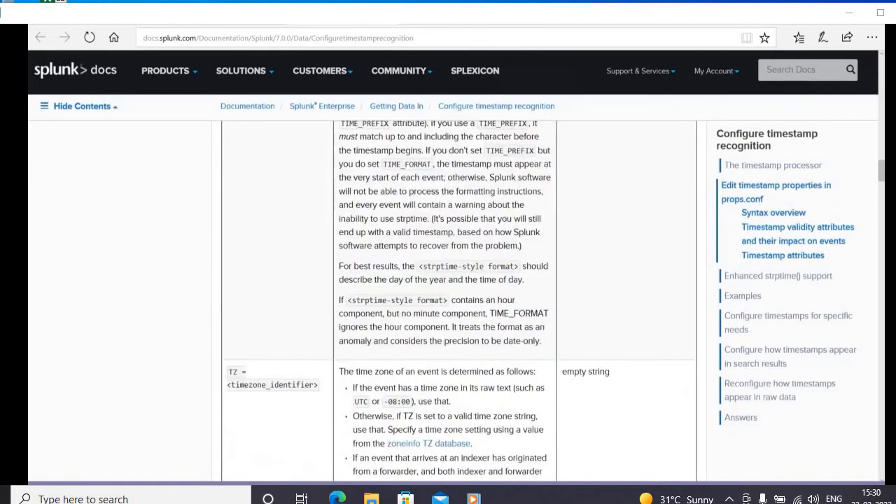
pyautogui.scroll(-10, 458, 301)
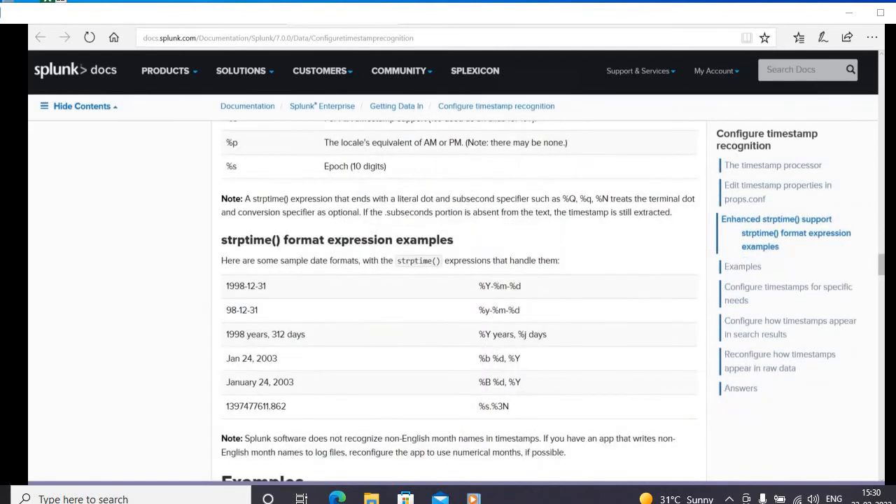
pyautogui.scroll(2, 459, 301)
pyautogui.scroll(3, 458, 301)
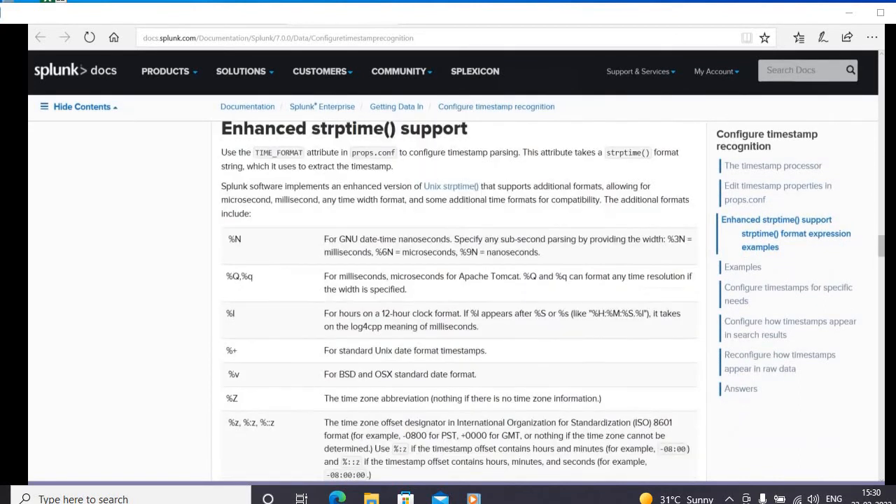
pyautogui.scroll(-1, 459, 301)
pyautogui.scroll(-1, 459, 301)
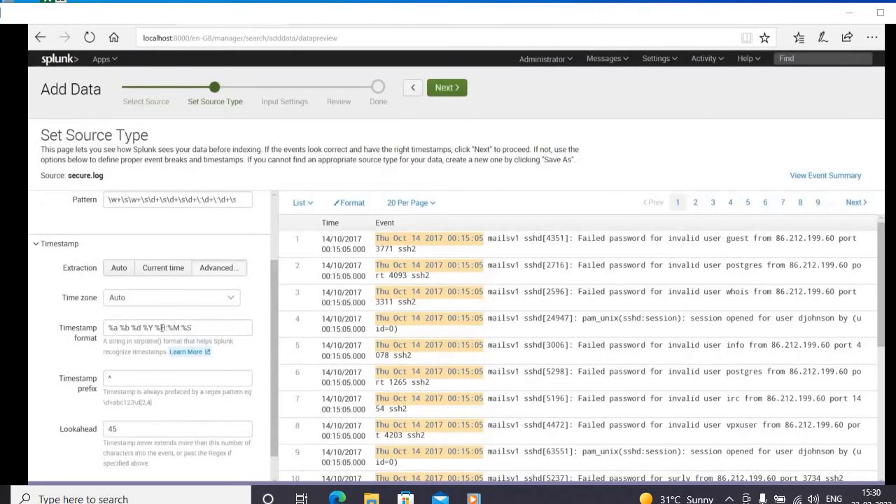
pyautogui.click(357, 24)
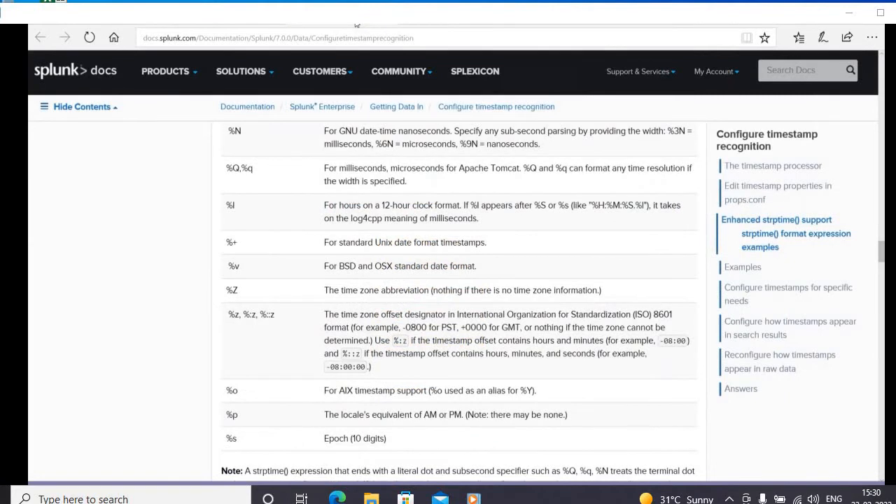
pyautogui.click(220, 25)
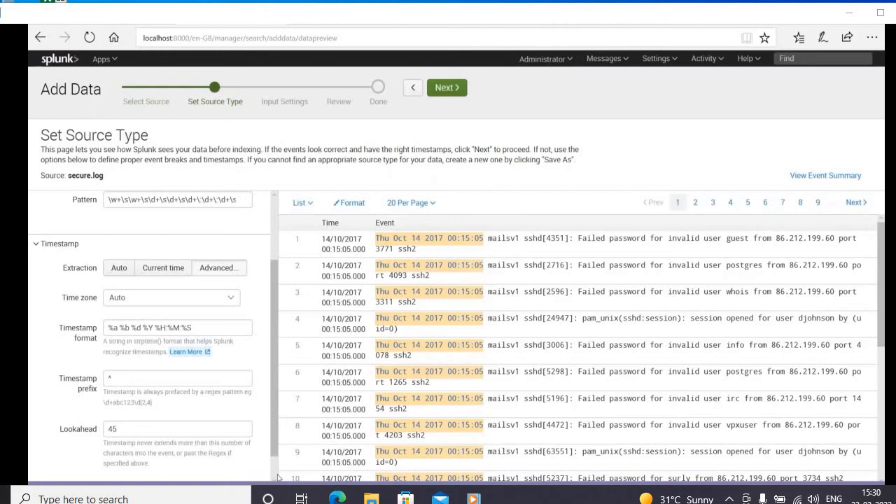
# Review the advanced source type settings and view their props.conf text for copying.
pyautogui.scroll(-1, 278, 476)
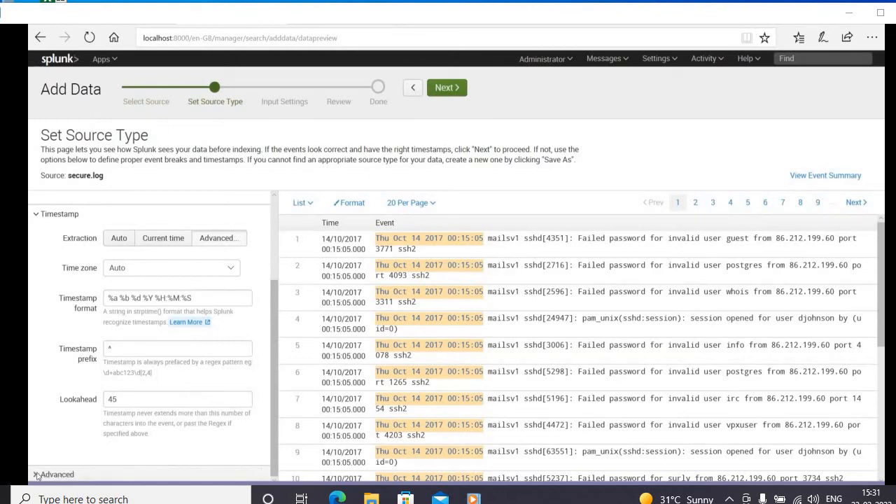
pyautogui.click(39, 476)
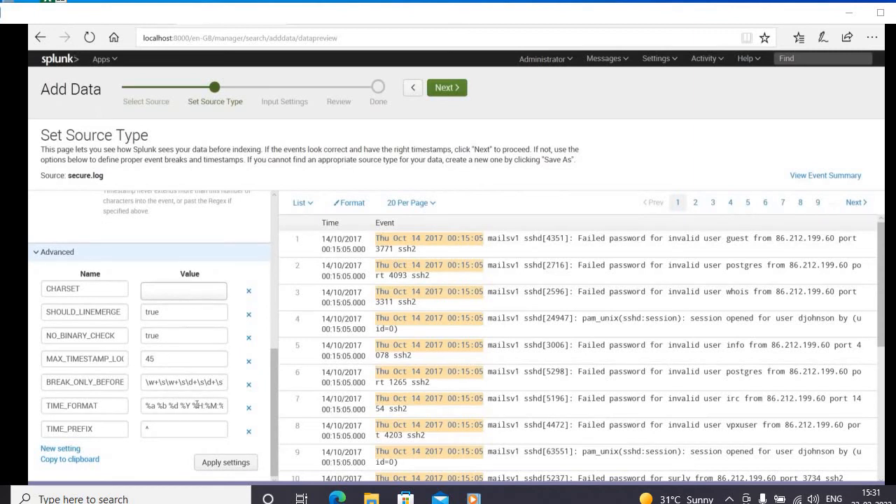
pyautogui.click(92, 461)
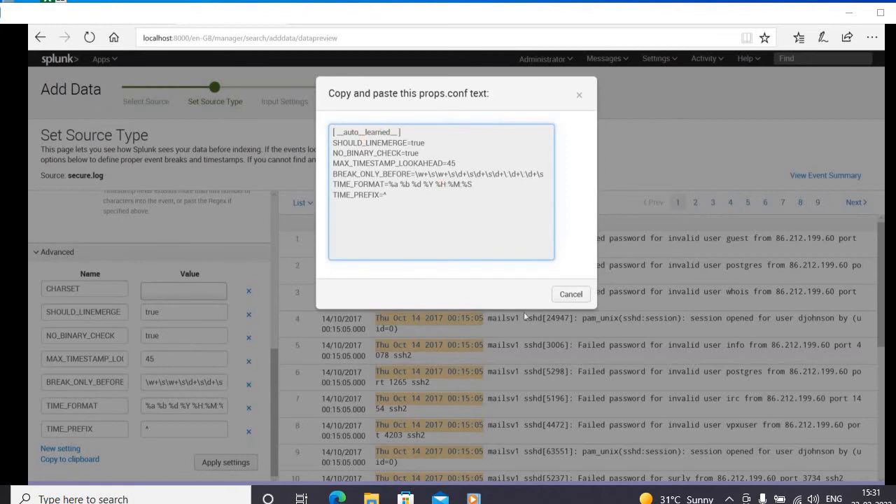
pyautogui.click(570, 295)
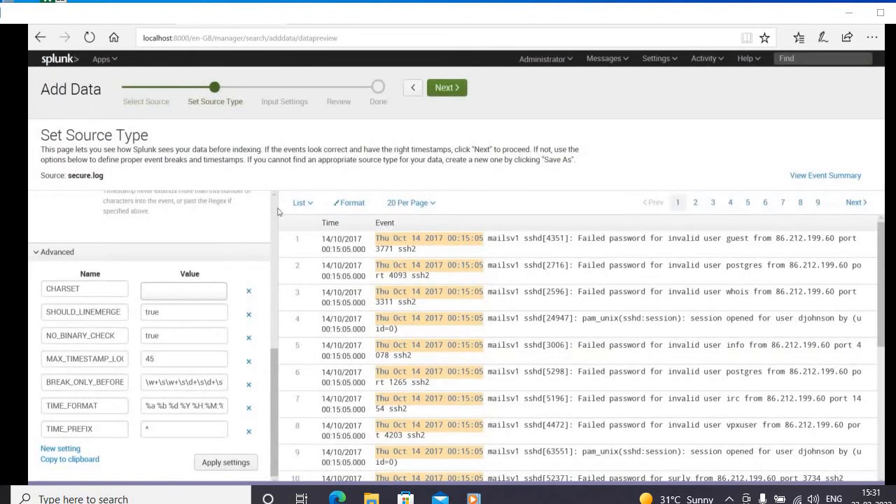
# Set both the event break type and the timestamp extraction back to Auto.
pyautogui.scroll(10, 277, 211)
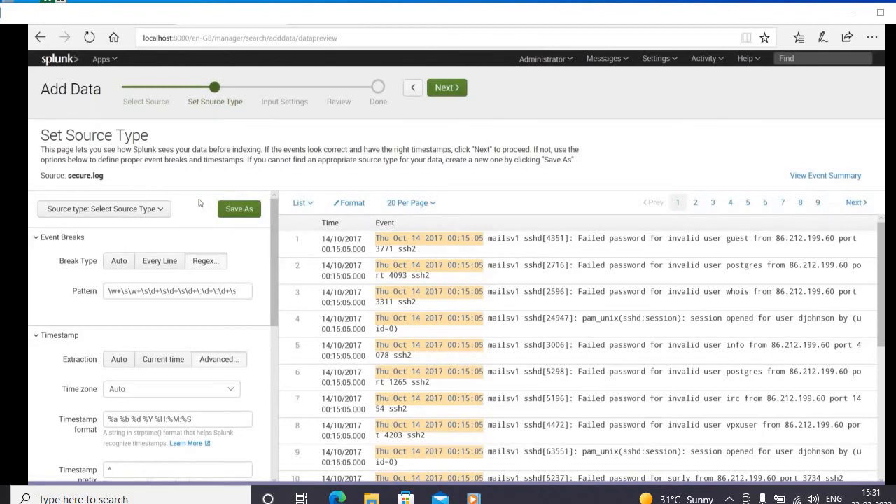
pyautogui.click(119, 262)
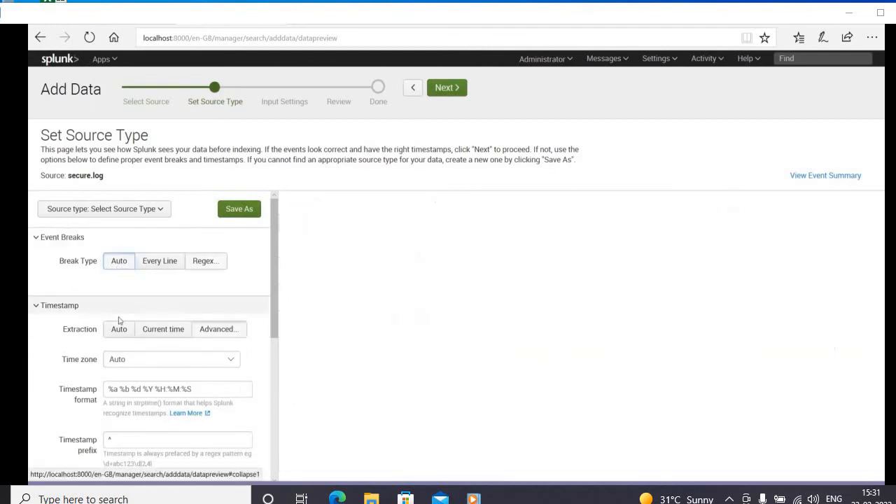
pyautogui.click(119, 329)
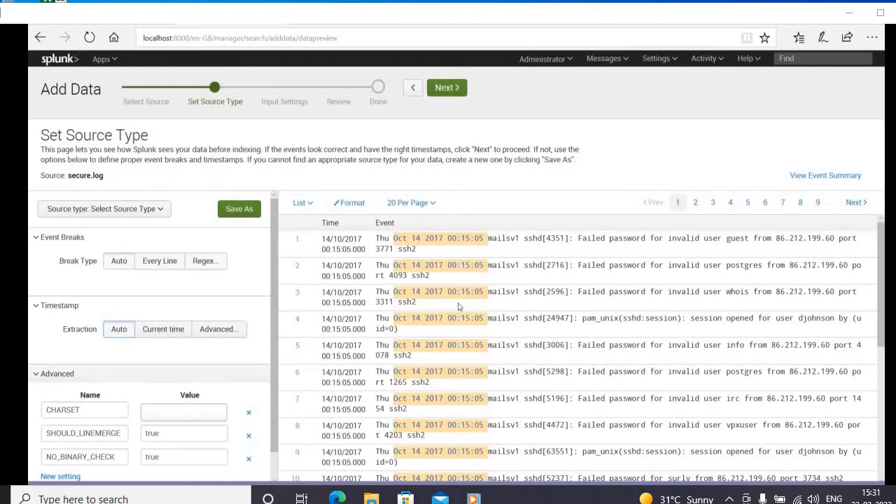
pyautogui.click(455, 89)
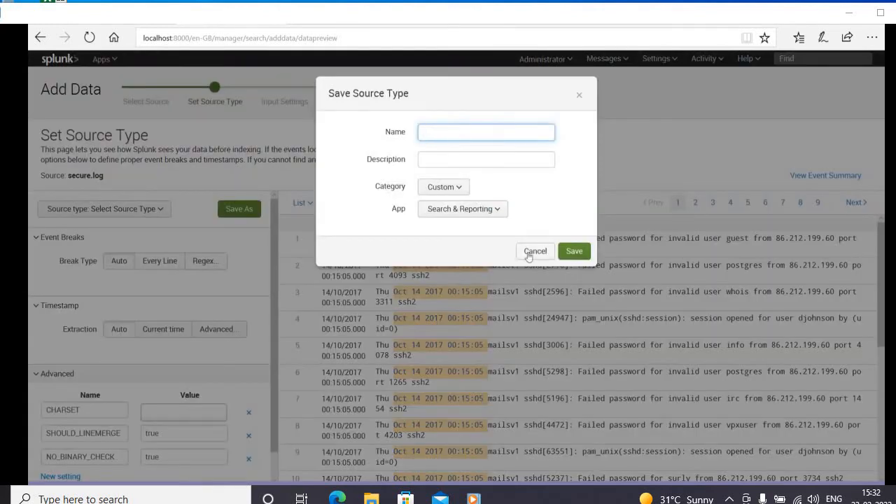
pyautogui.click(530, 252)
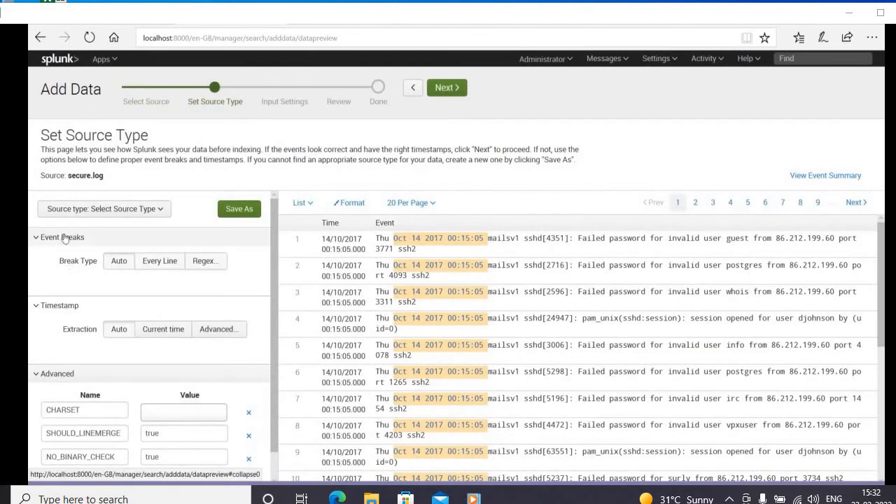
# Collapse the Event Breaks, Timestamp and Advanced sections and select the default source type settings.
pyautogui.click(63, 239)
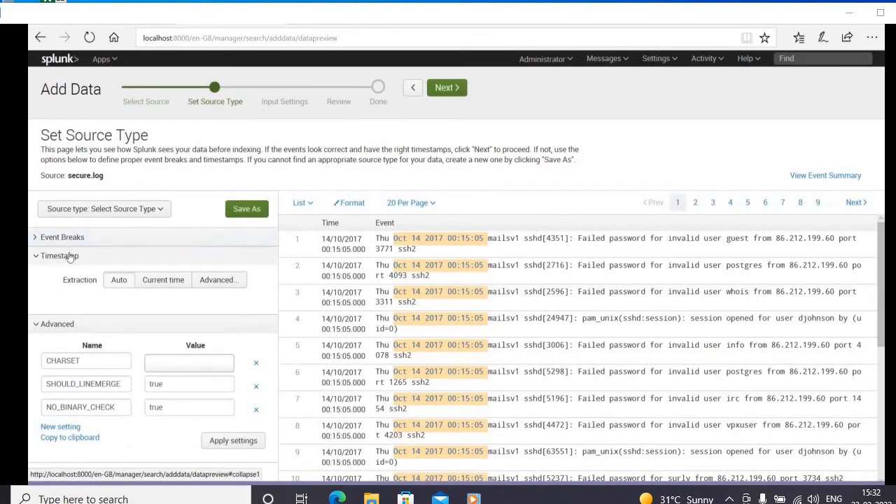
pyautogui.click(66, 256)
pyautogui.click(61, 274)
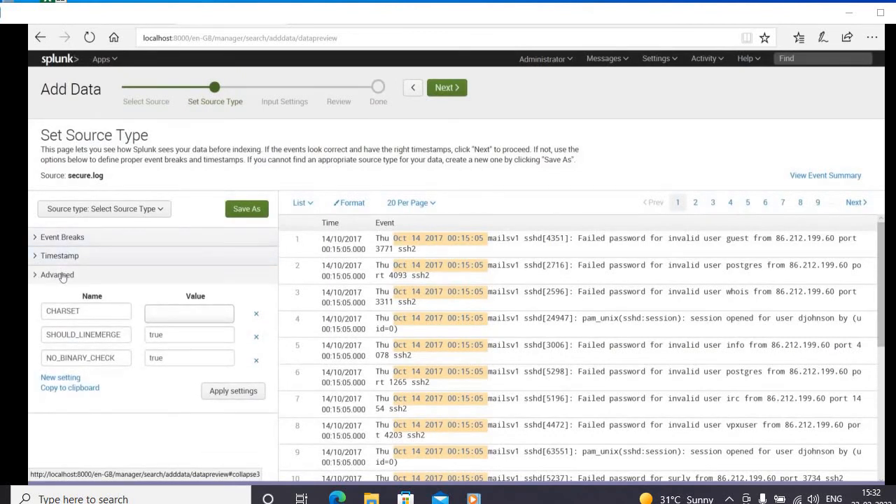
pyautogui.click(247, 209)
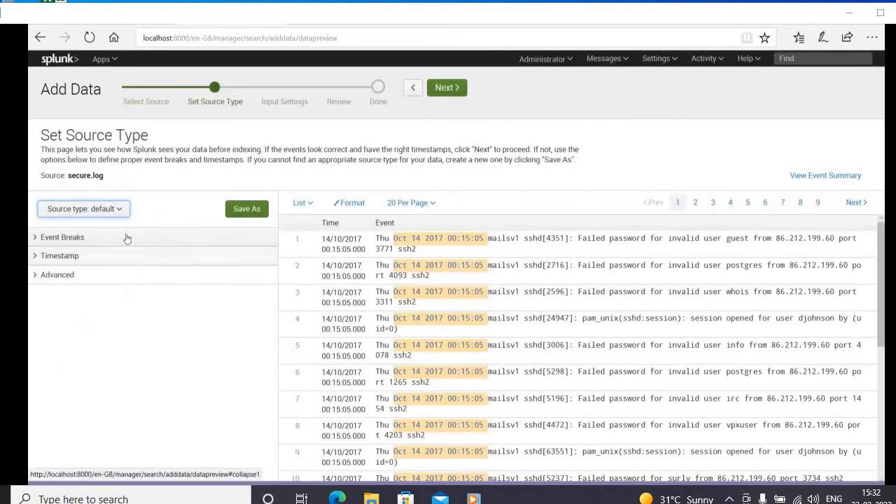
pyautogui.click(461, 94)
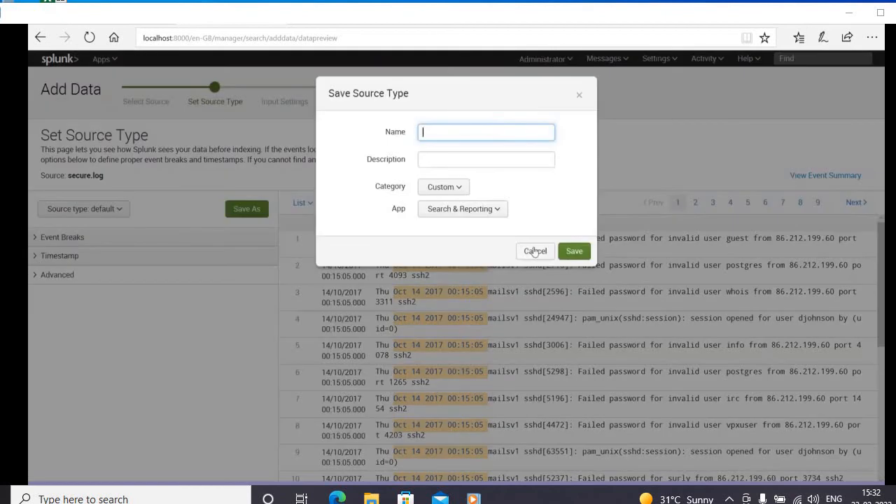
pyautogui.click(532, 249)
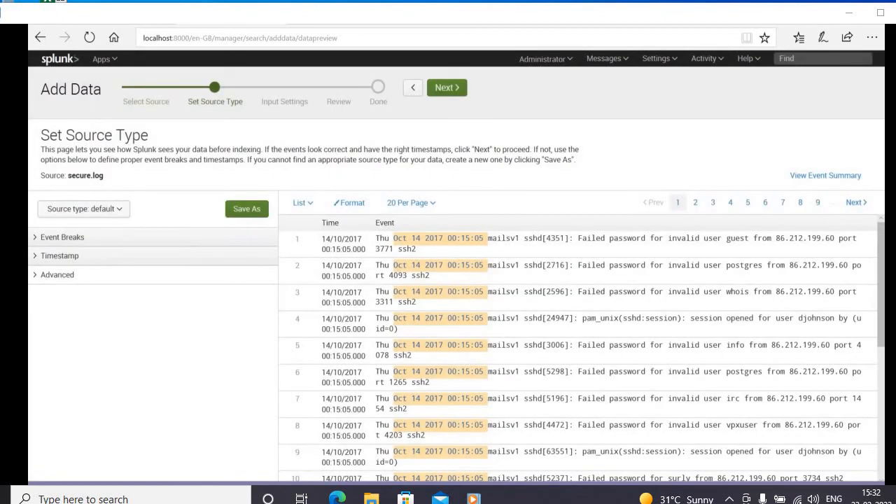
pyautogui.click(85, 209)
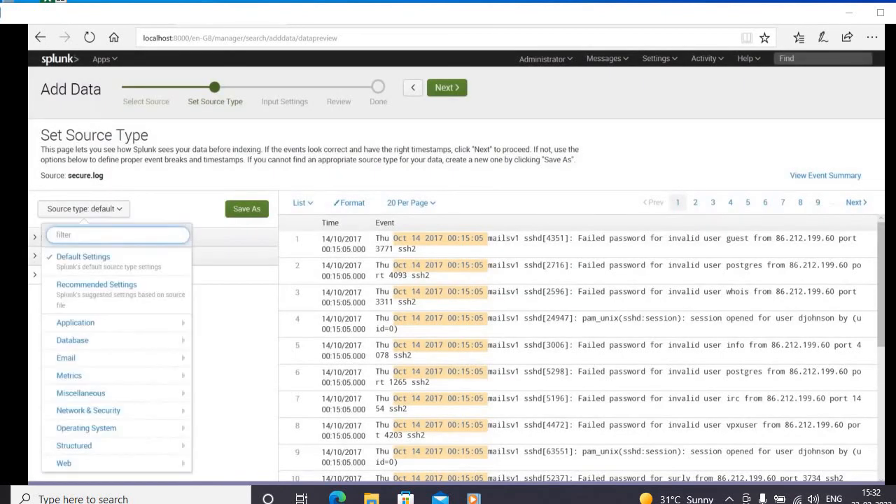
pyautogui.press('Escape')
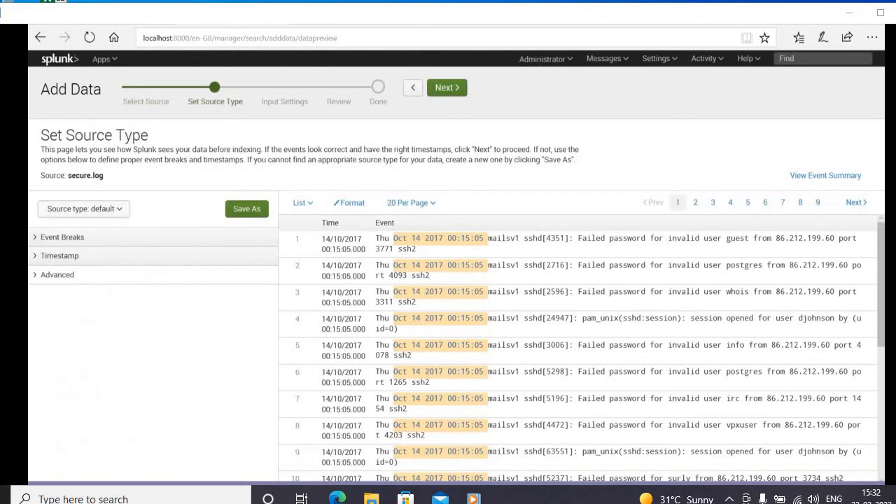
# Save the source type for secure.log and continue to the input settings.
pyautogui.click(451, 90)
pyautogui.click(576, 249)
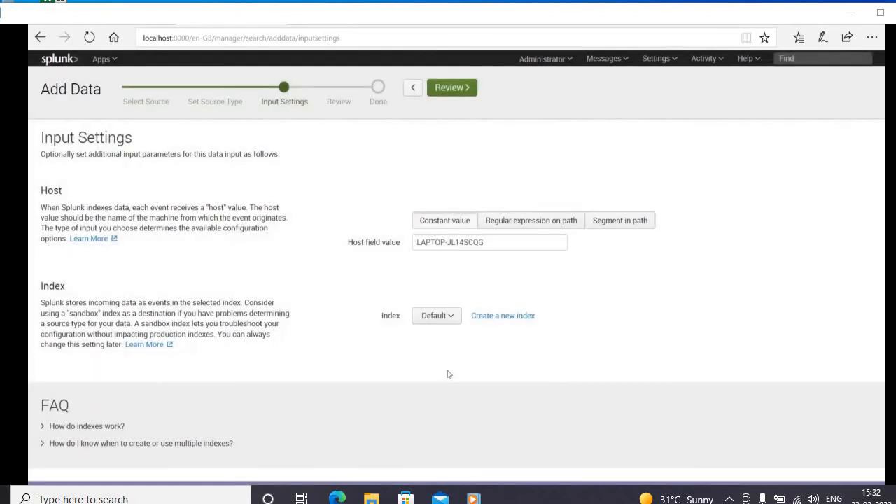
# Create a new events index named test1 with the default settings as the destination index for the upload.
pyautogui.click(442, 320)
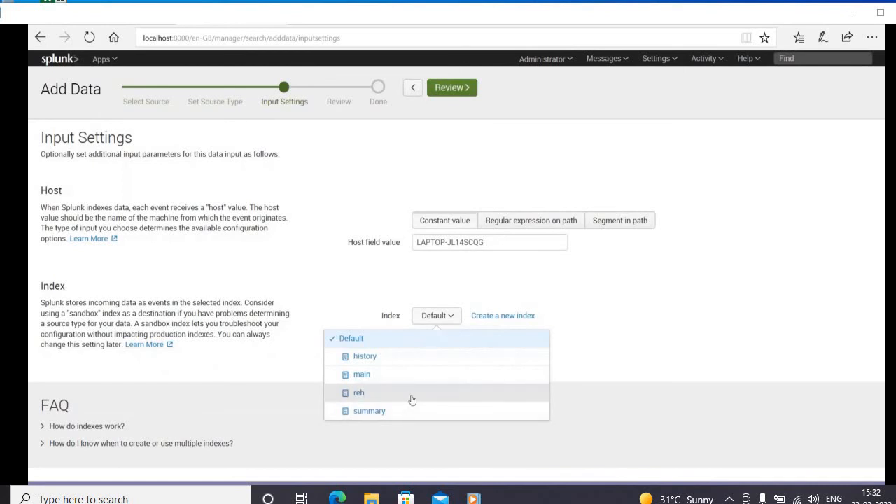
pyautogui.click(272, 253)
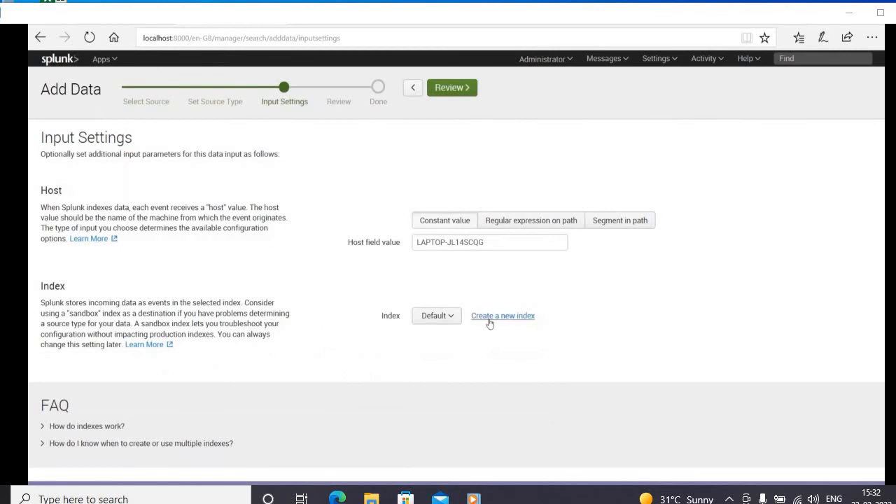
pyautogui.click(489, 319)
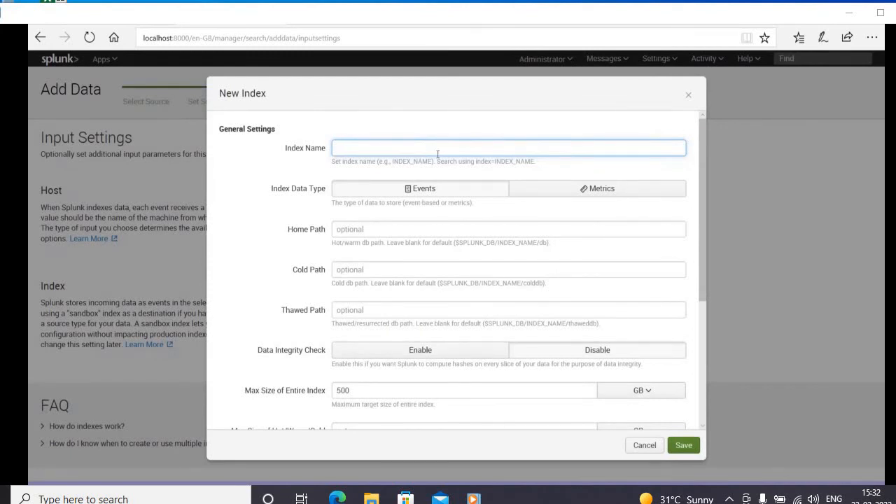
pyautogui.write('test1')
pyautogui.scroll(-3, 703, 429)
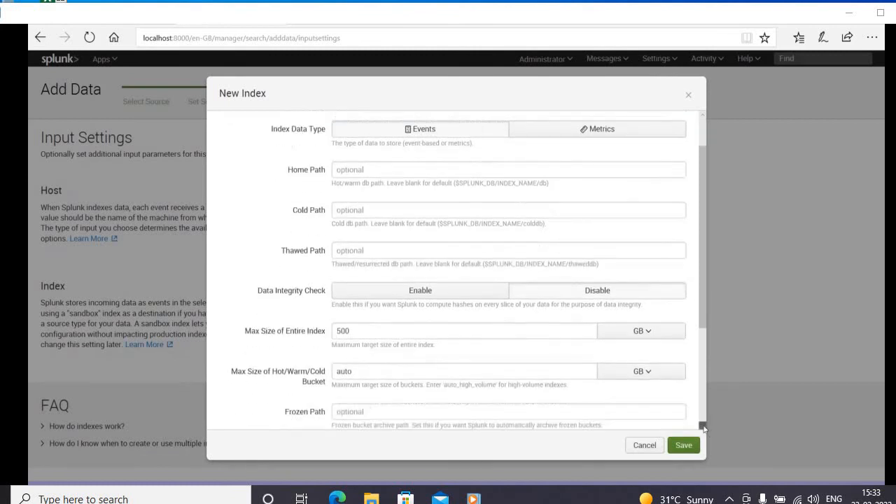
pyautogui.scroll(-5, 704, 429)
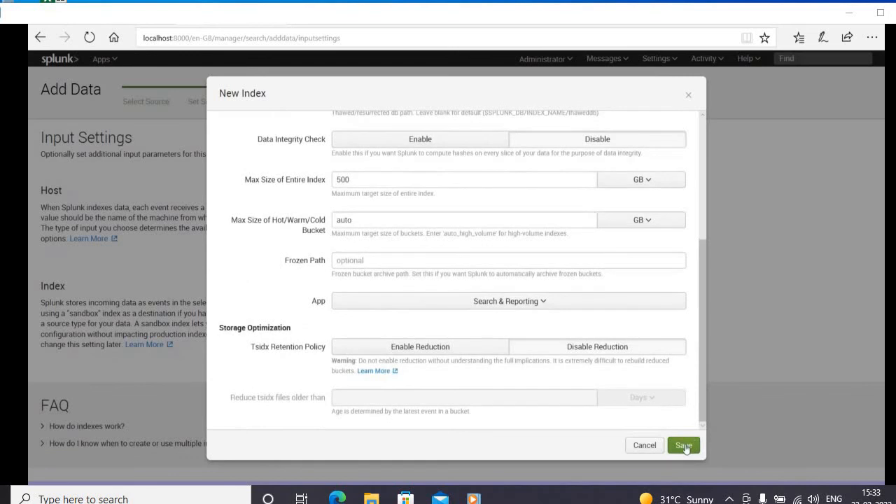
pyautogui.click(683, 446)
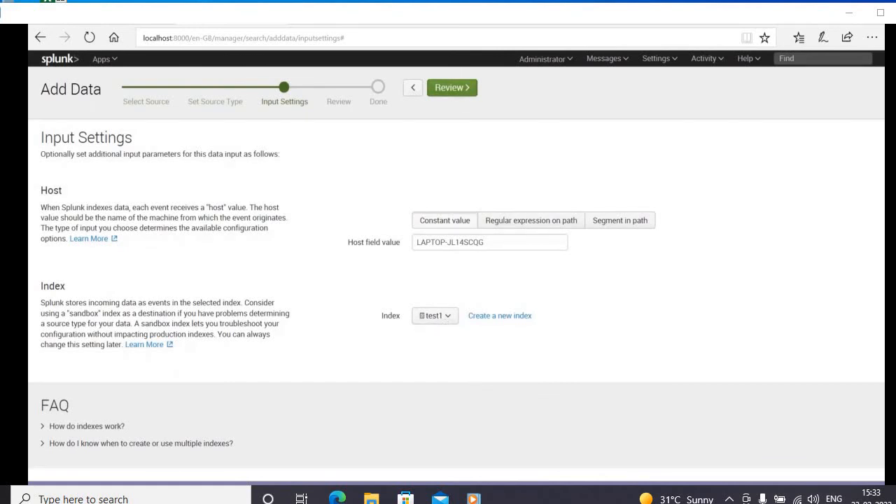
# Review and submit the secure.log upload, and start searching the uploaded data.
pyautogui.click(451, 87)
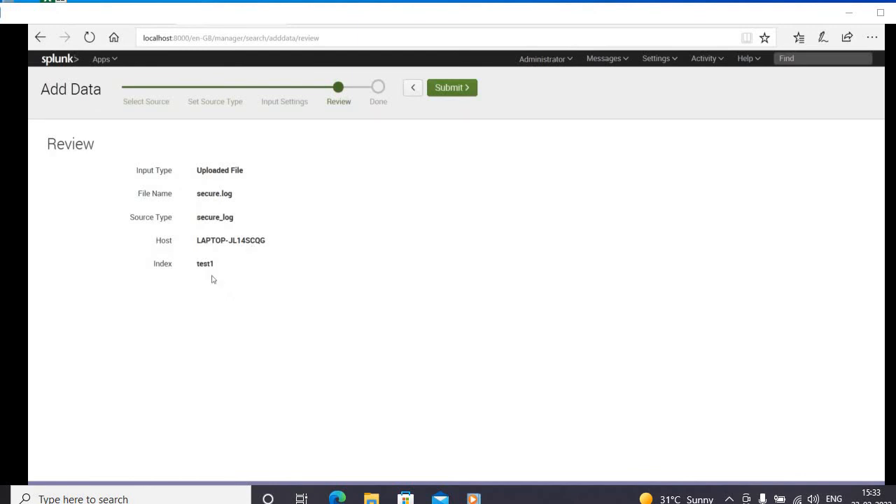
pyautogui.click(459, 90)
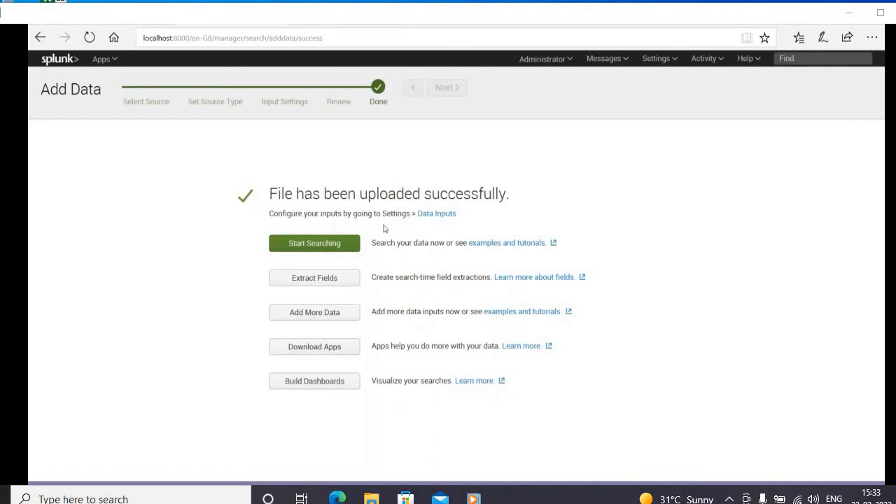
pyautogui.click(327, 245)
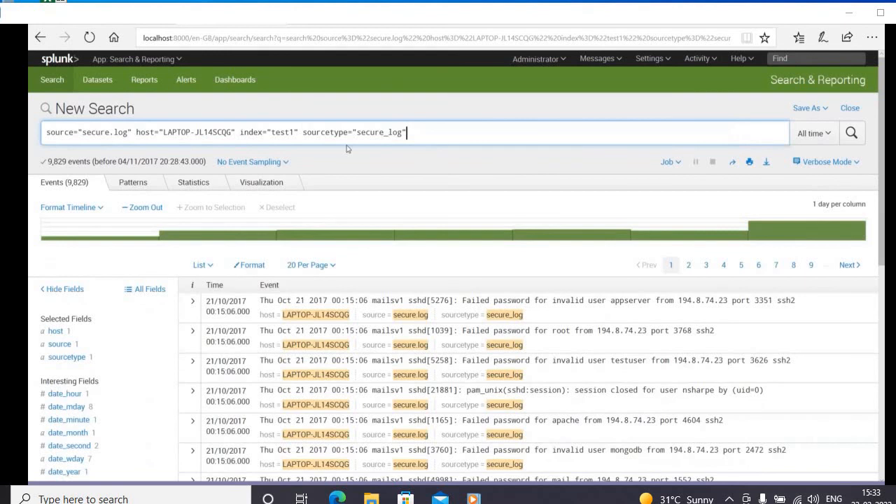
# Remove the source and host filters from the search and run it as index="test1" sourcetype="secure_log".
pyautogui.click(240, 132)
pyautogui.press('BackSpace')
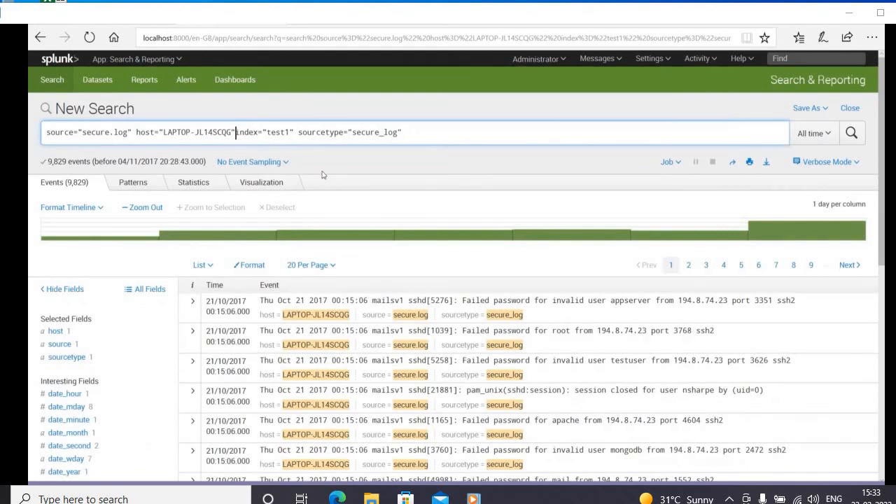
pyautogui.press('BackSpace')
pyautogui.press('BackSpace')
pyautogui.press('BackSpace')
pyautogui.press('BackSpace')
pyautogui.press('BackSpace')
pyautogui.press('BackSpace')
pyautogui.press('BackSpace')
pyautogui.press('BackSpace')
pyautogui.press('BackSpace')
pyautogui.press('BackSpace')
pyautogui.press('BackSpace')
pyautogui.press('BackSpace')
pyautogui.press('BackSpace')
pyautogui.press('BackSpace')
pyautogui.press('BackSpace')
pyautogui.press('BackSpace')
pyautogui.press('BackSpace')
pyautogui.press('BackSpace')
pyautogui.press('BackSpace')
pyautogui.press('BackSpace')
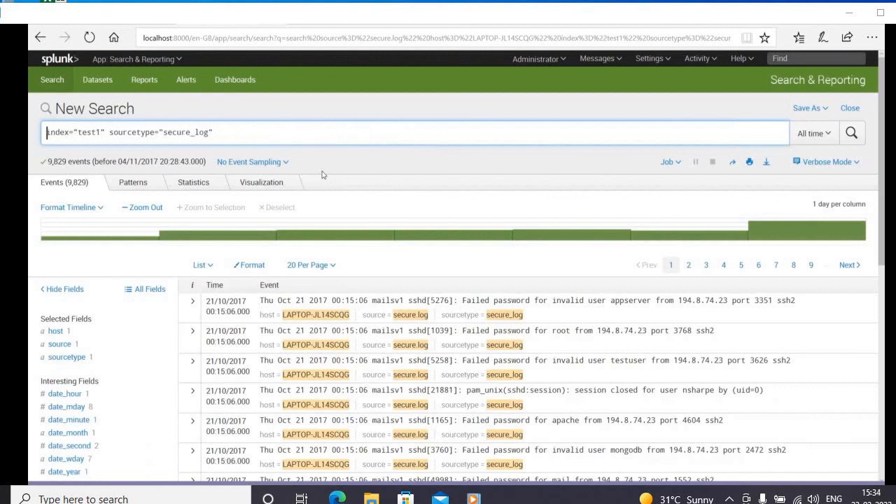
pyautogui.press('Return')
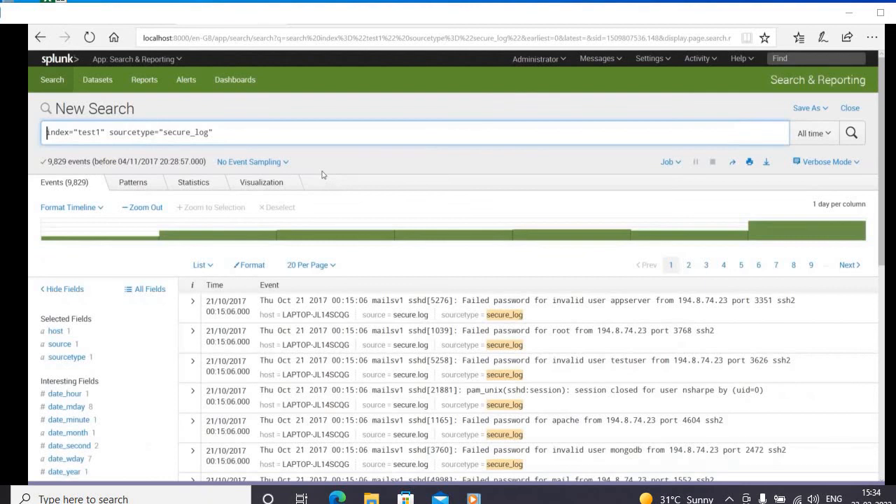
# Examine the value summaries of the source, sourcetype and host fields and look through the returned events.
pyautogui.click(84, 348)
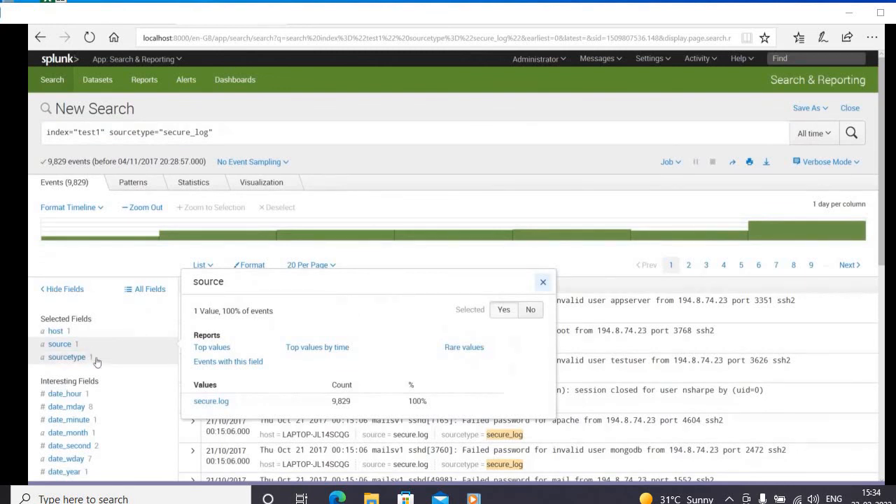
pyautogui.click(96, 361)
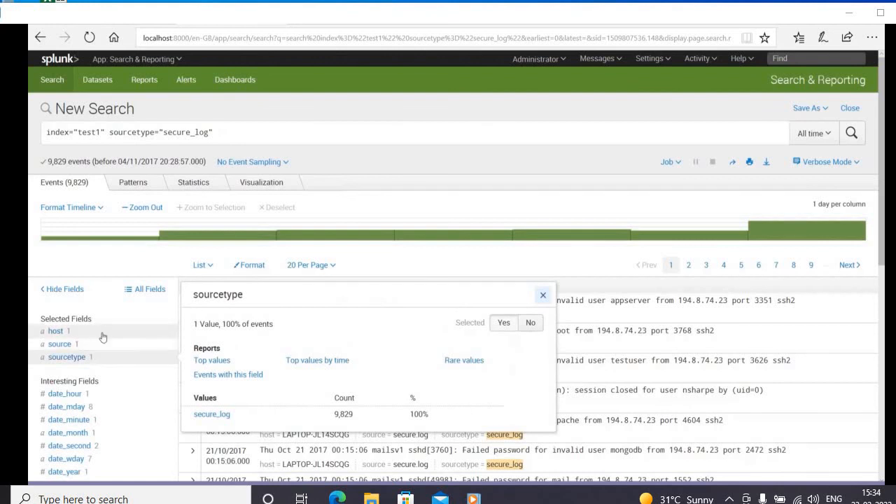
pyautogui.click(103, 338)
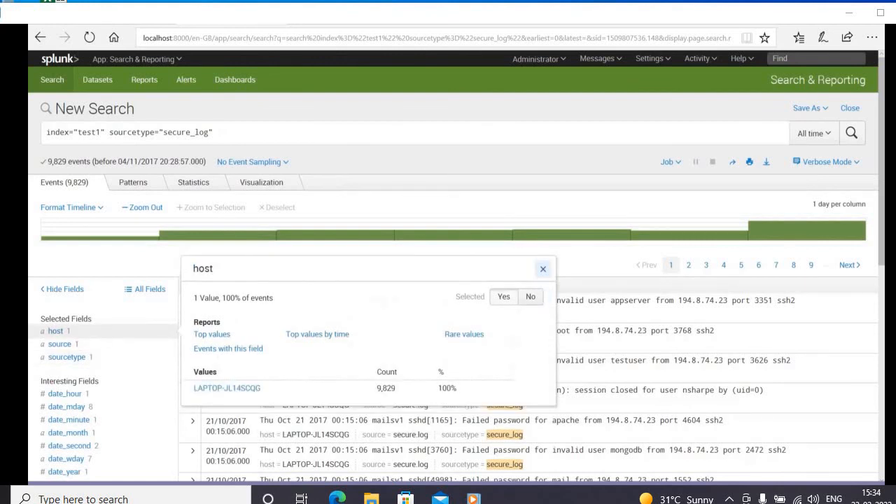
pyautogui.click(435, 164)
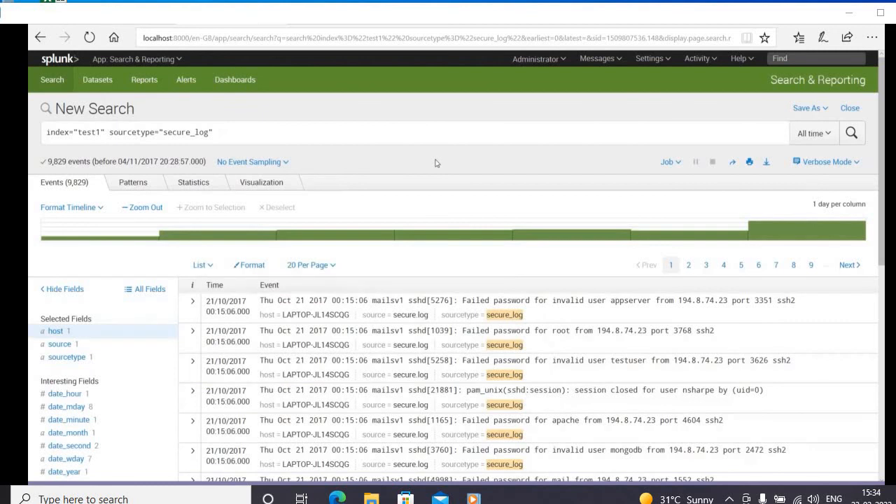
pyautogui.scroll(-1, 434, 163)
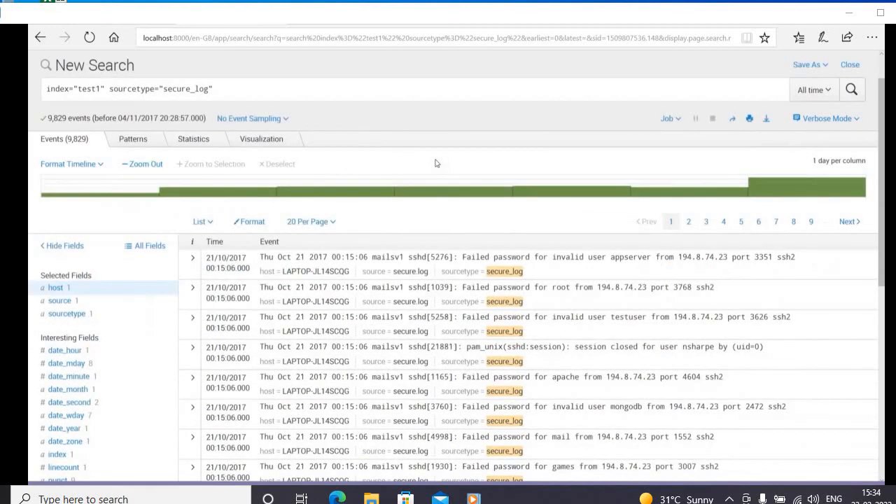
pyautogui.scroll(-3, 434, 163)
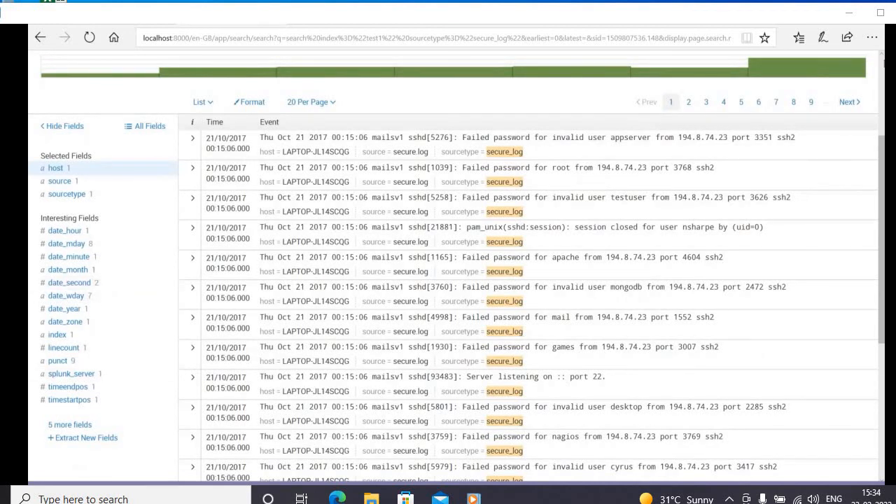
pyautogui.scroll(1, 883, 61)
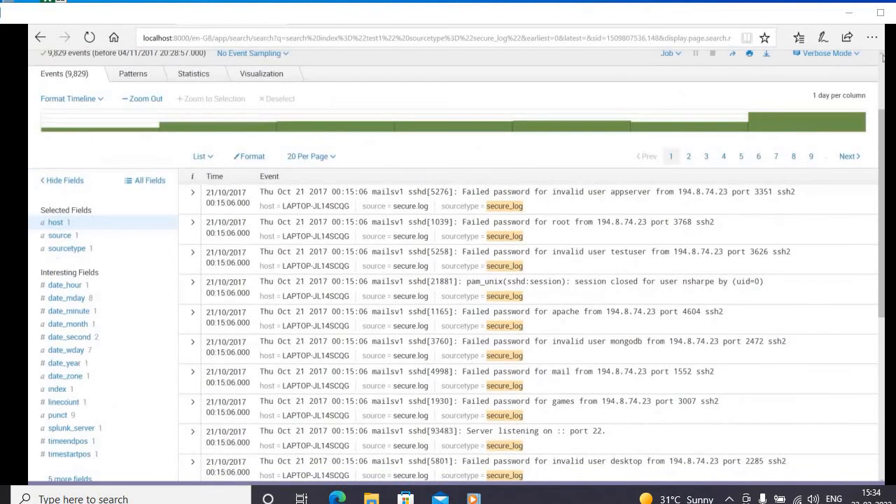
pyautogui.scroll(1, 883, 57)
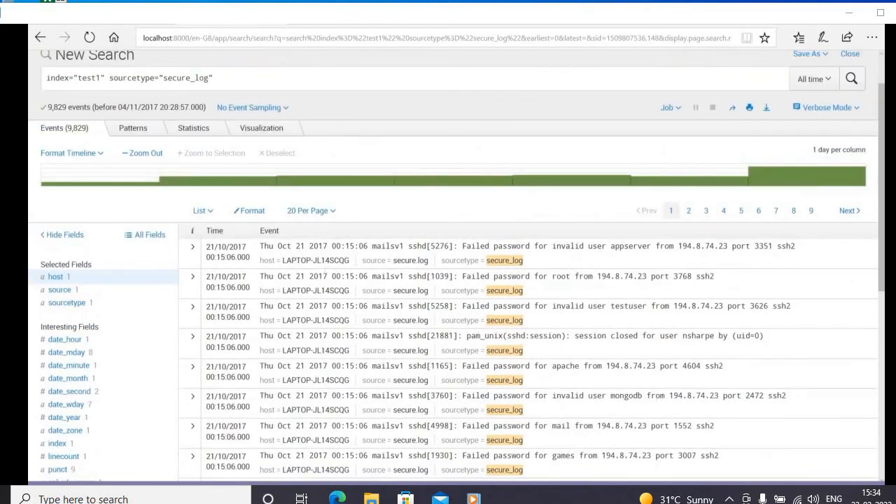